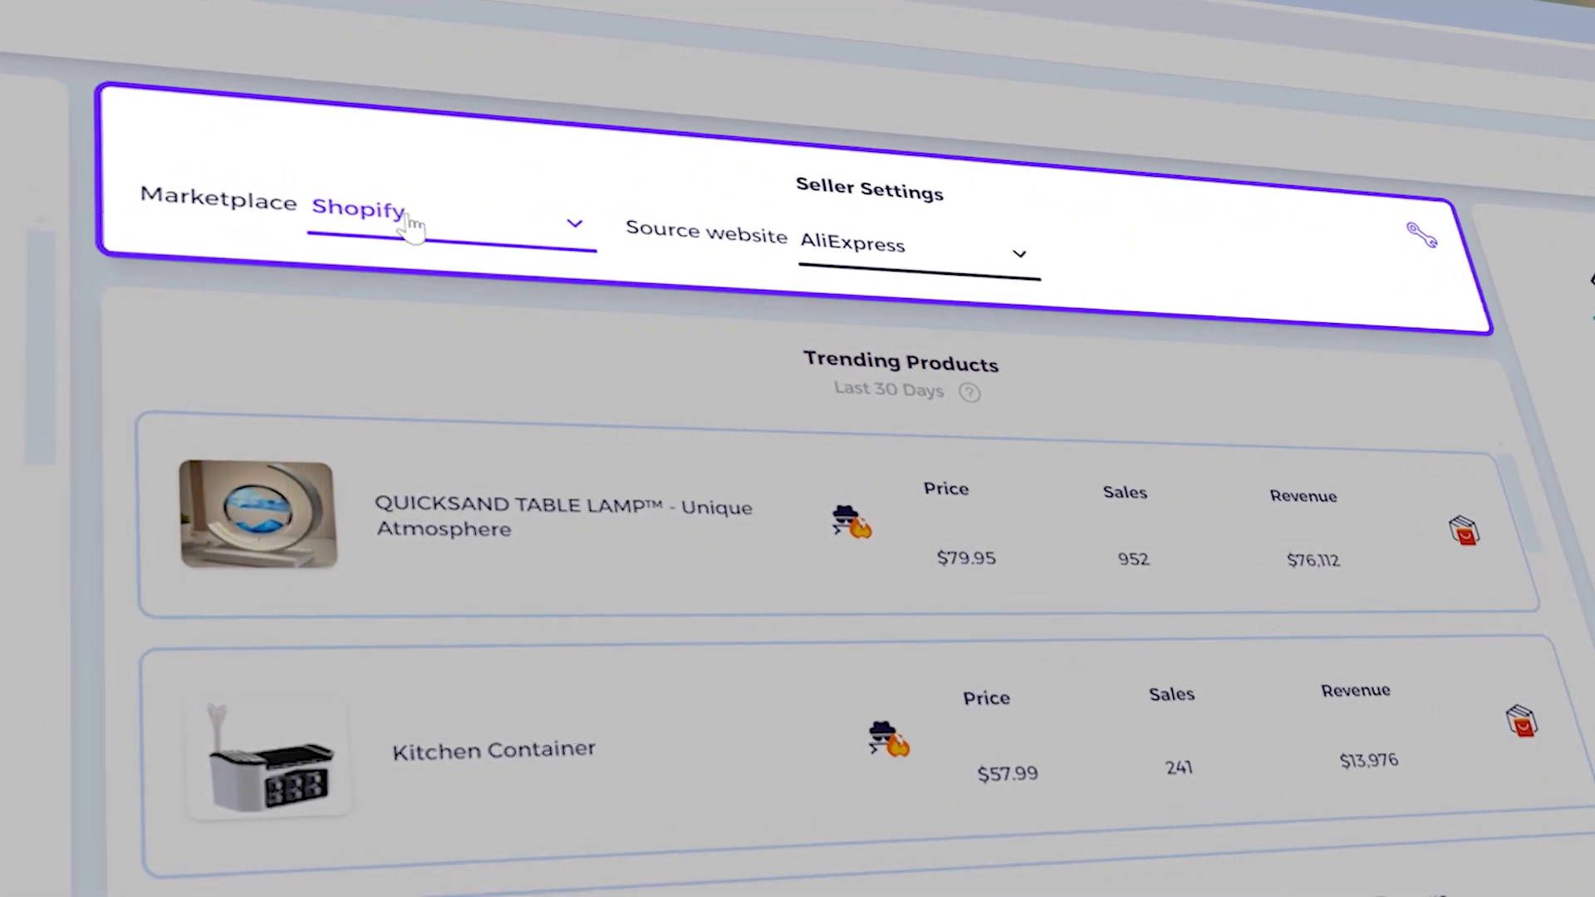
Open the Source website dropdown to see which supplier sources are available.
click(853, 253)
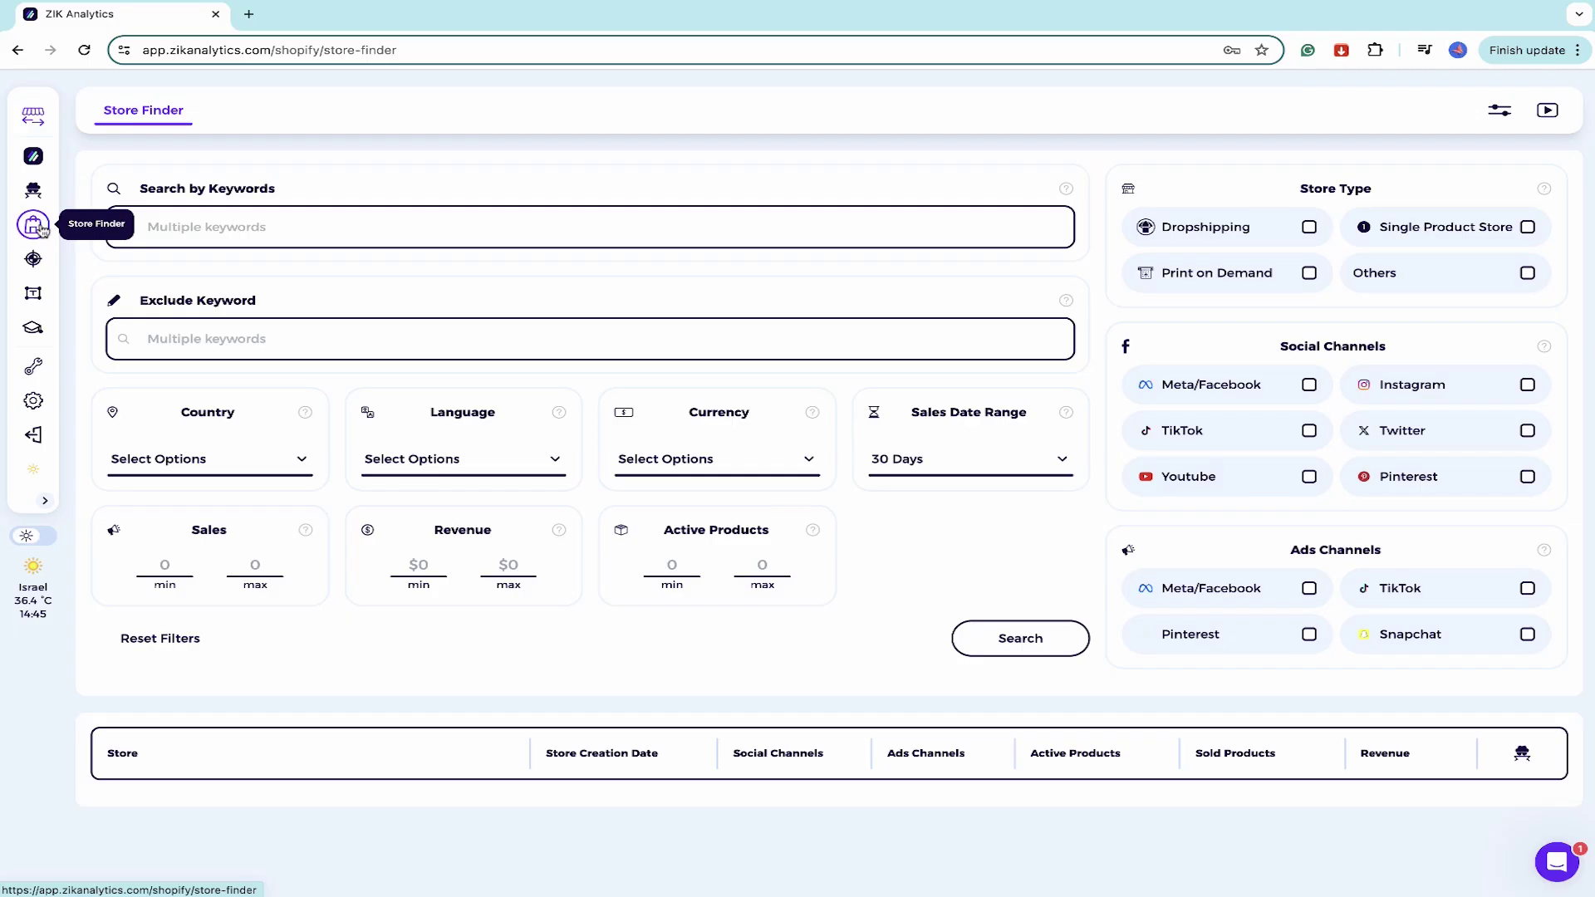
Limit the store search to the Dropshipping store type.
click(1251, 245)
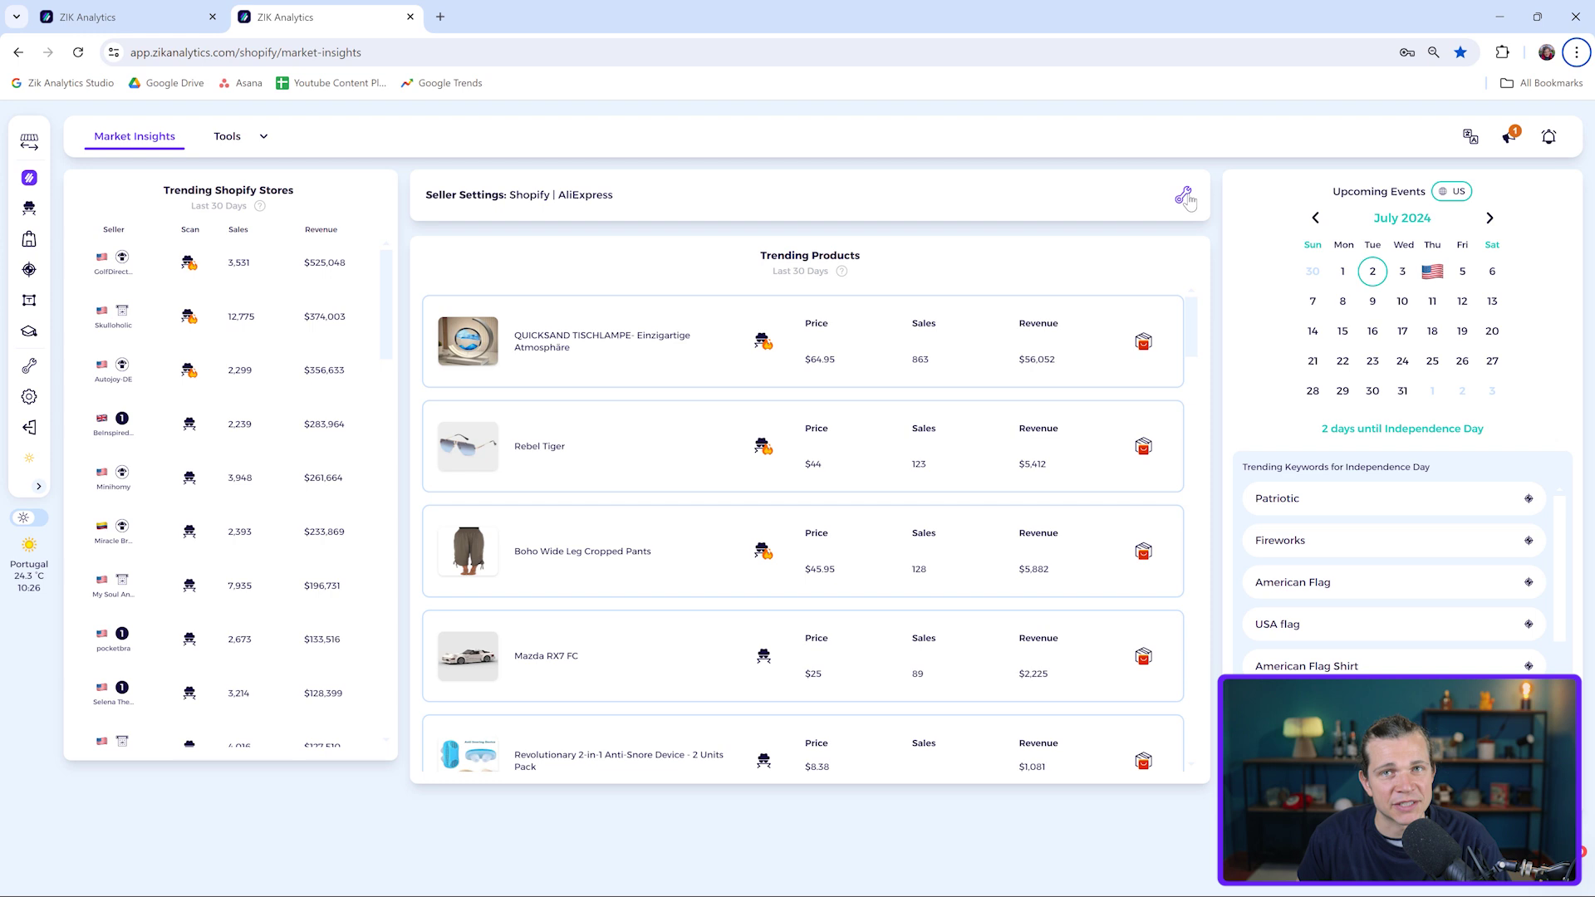
click(1184, 196)
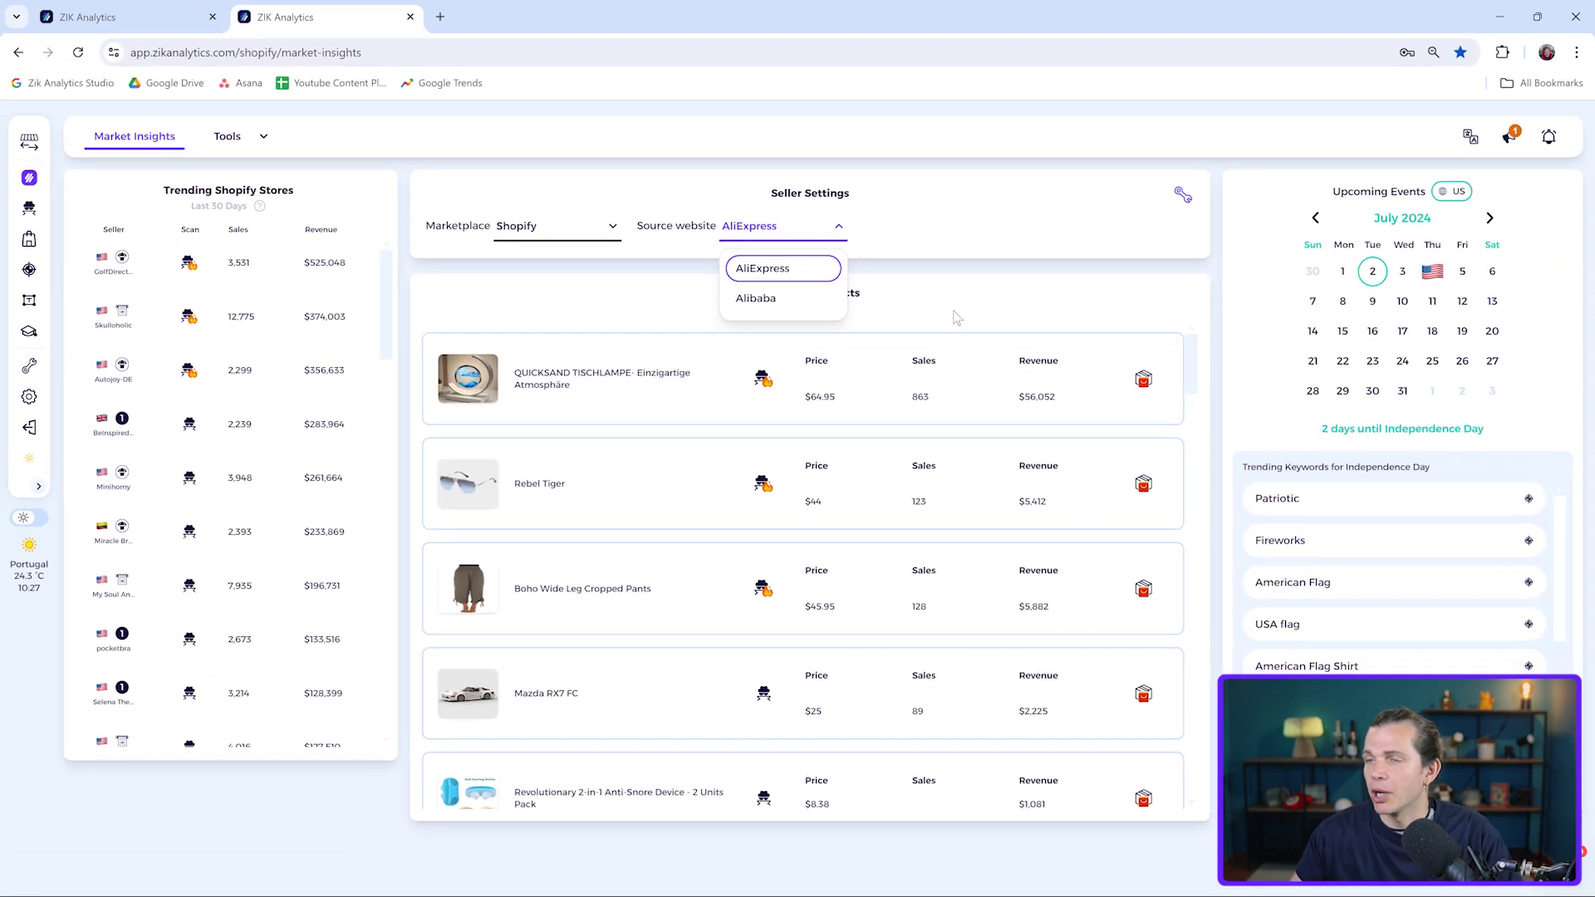
click(934, 308)
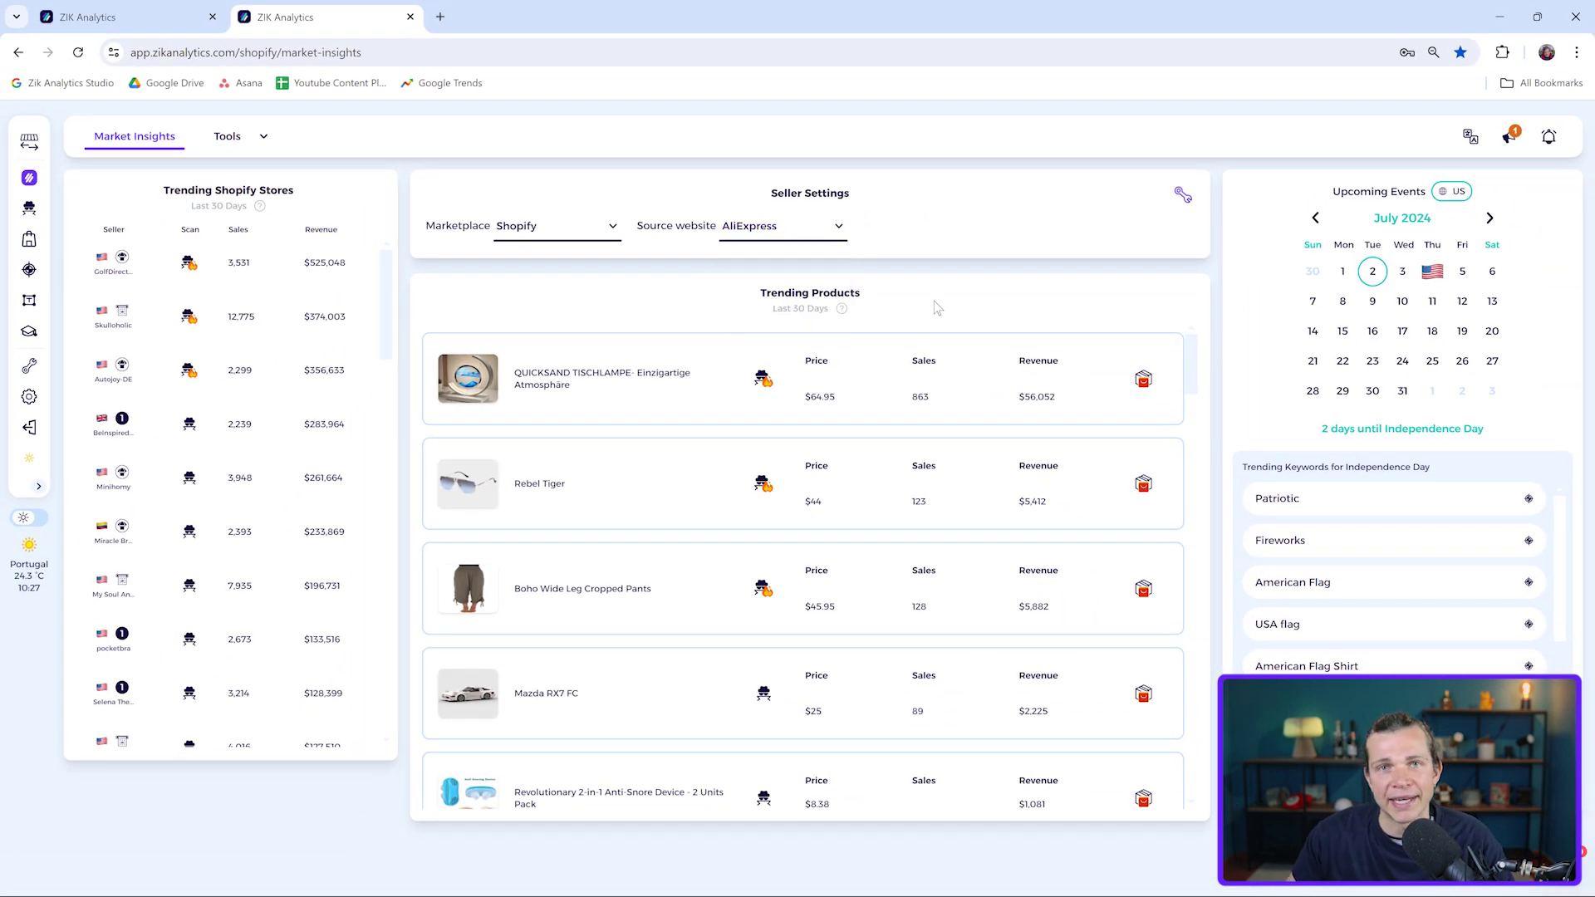
click(1183, 198)
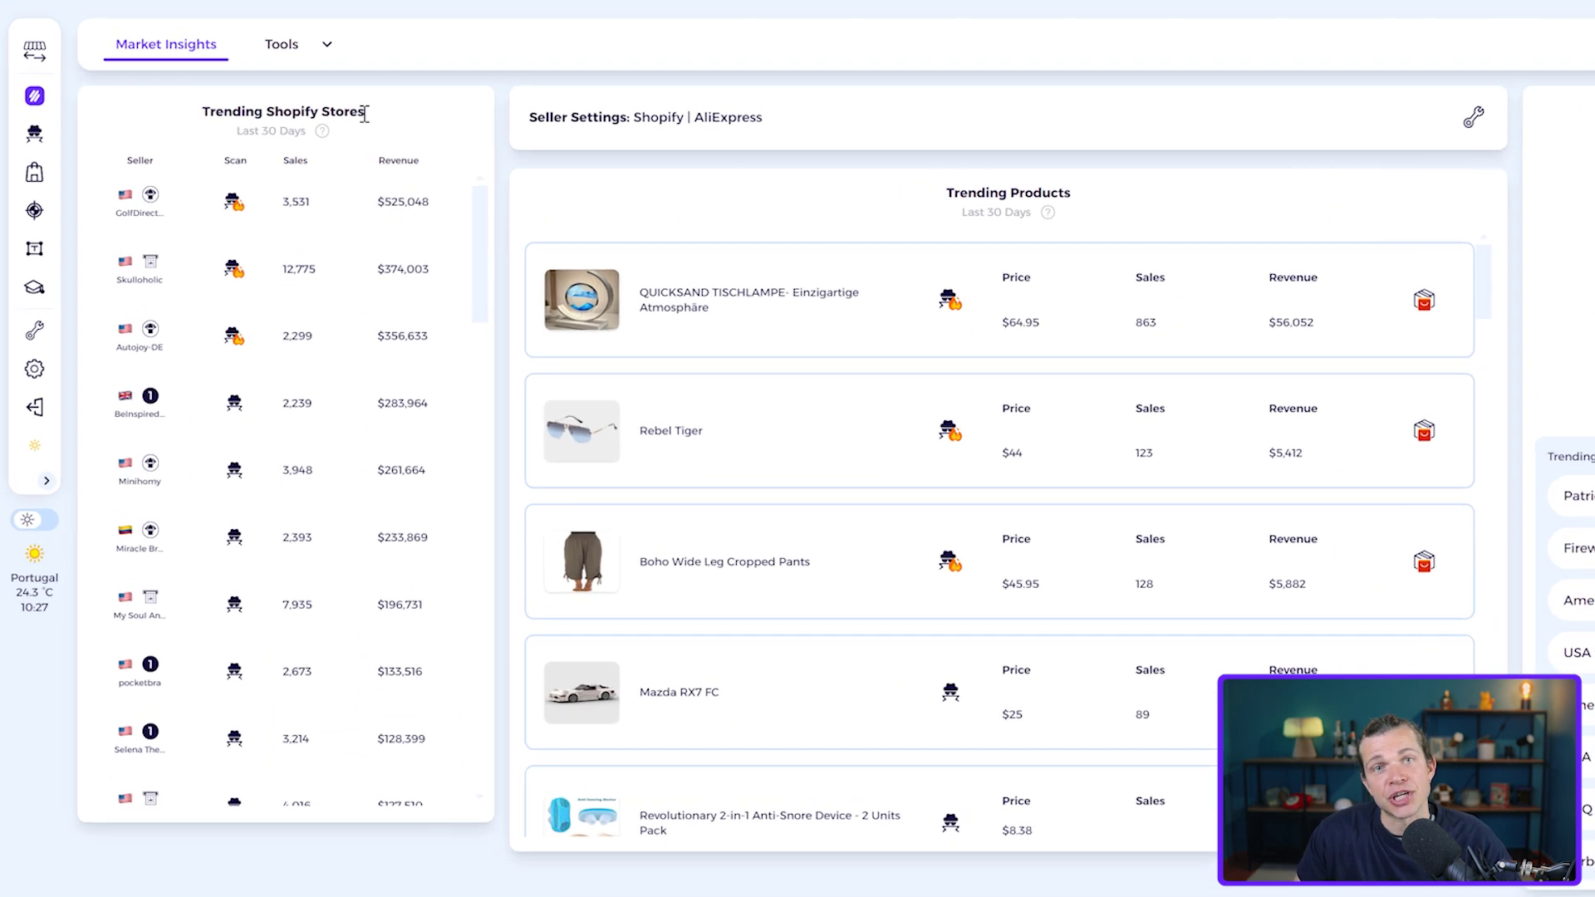
Highlight the Trending Shopify Stores heading.
drag(295, 190, 163, 191)
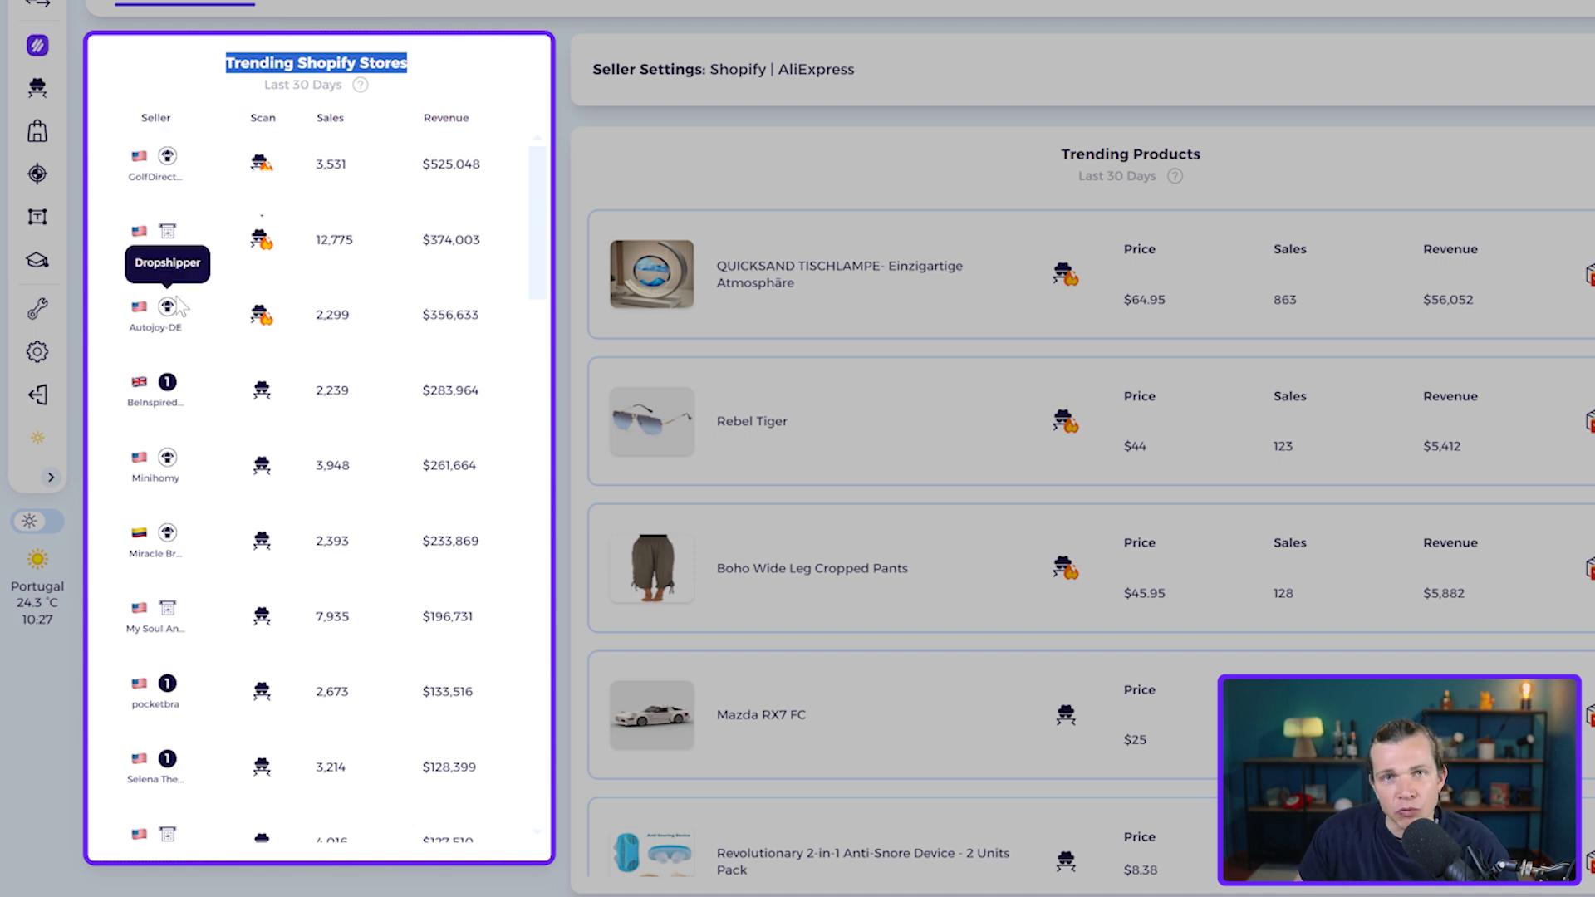
scroll(178, 306, down, 2)
scroll(181, 310, down, 1)
scroll(184, 312, down, 2)
scroll(191, 315, down, 2)
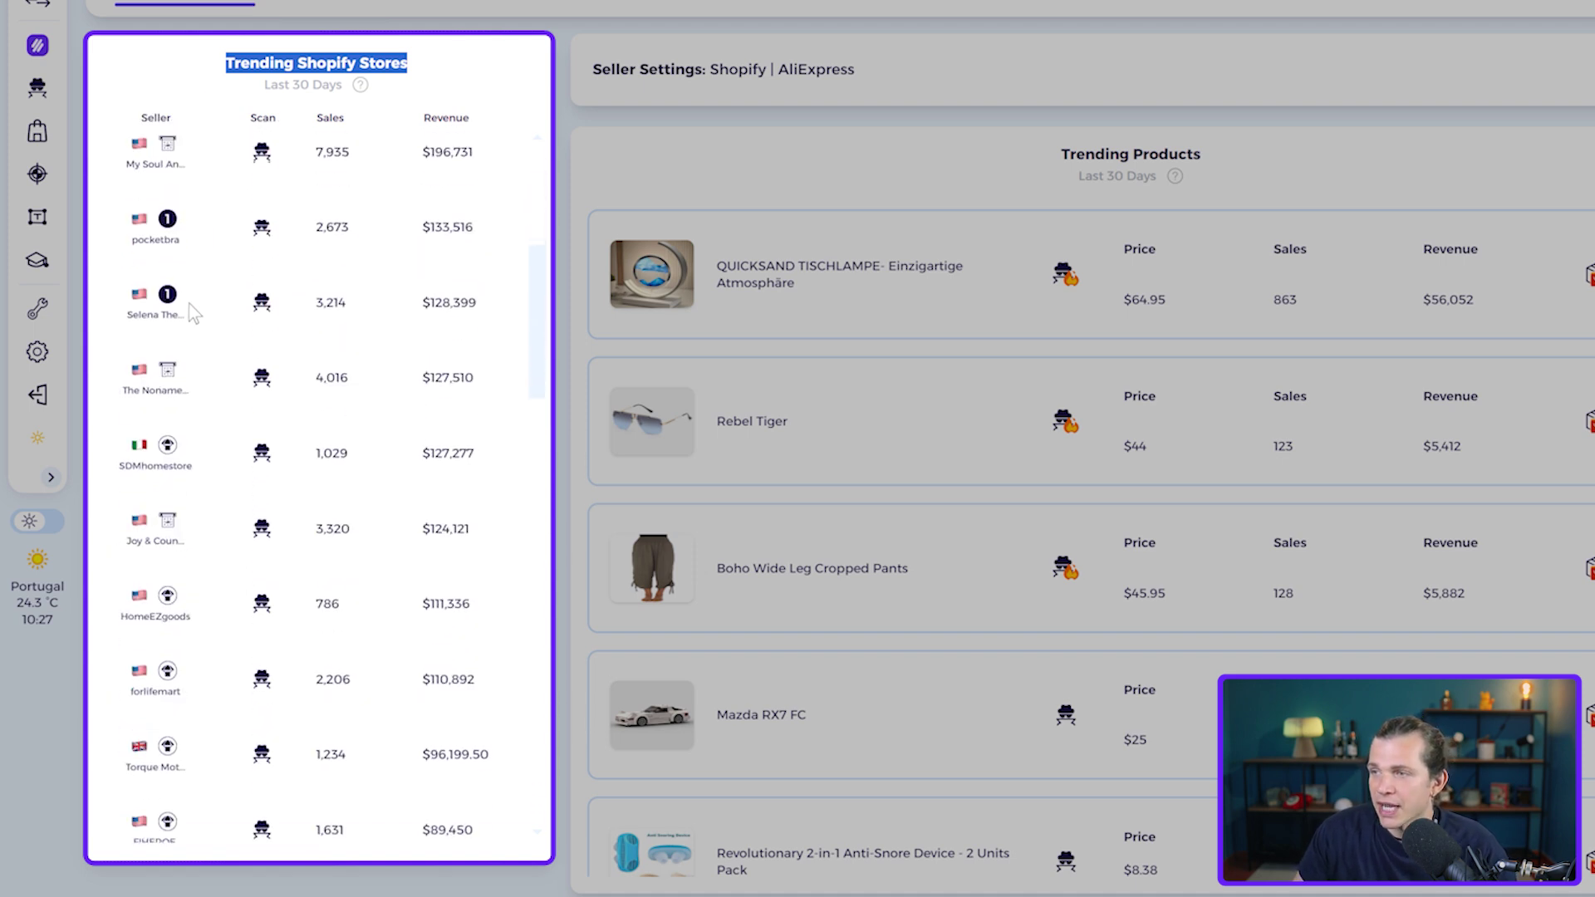
scroll(280, 356, down, 3)
scroll(256, 353, down, 1)
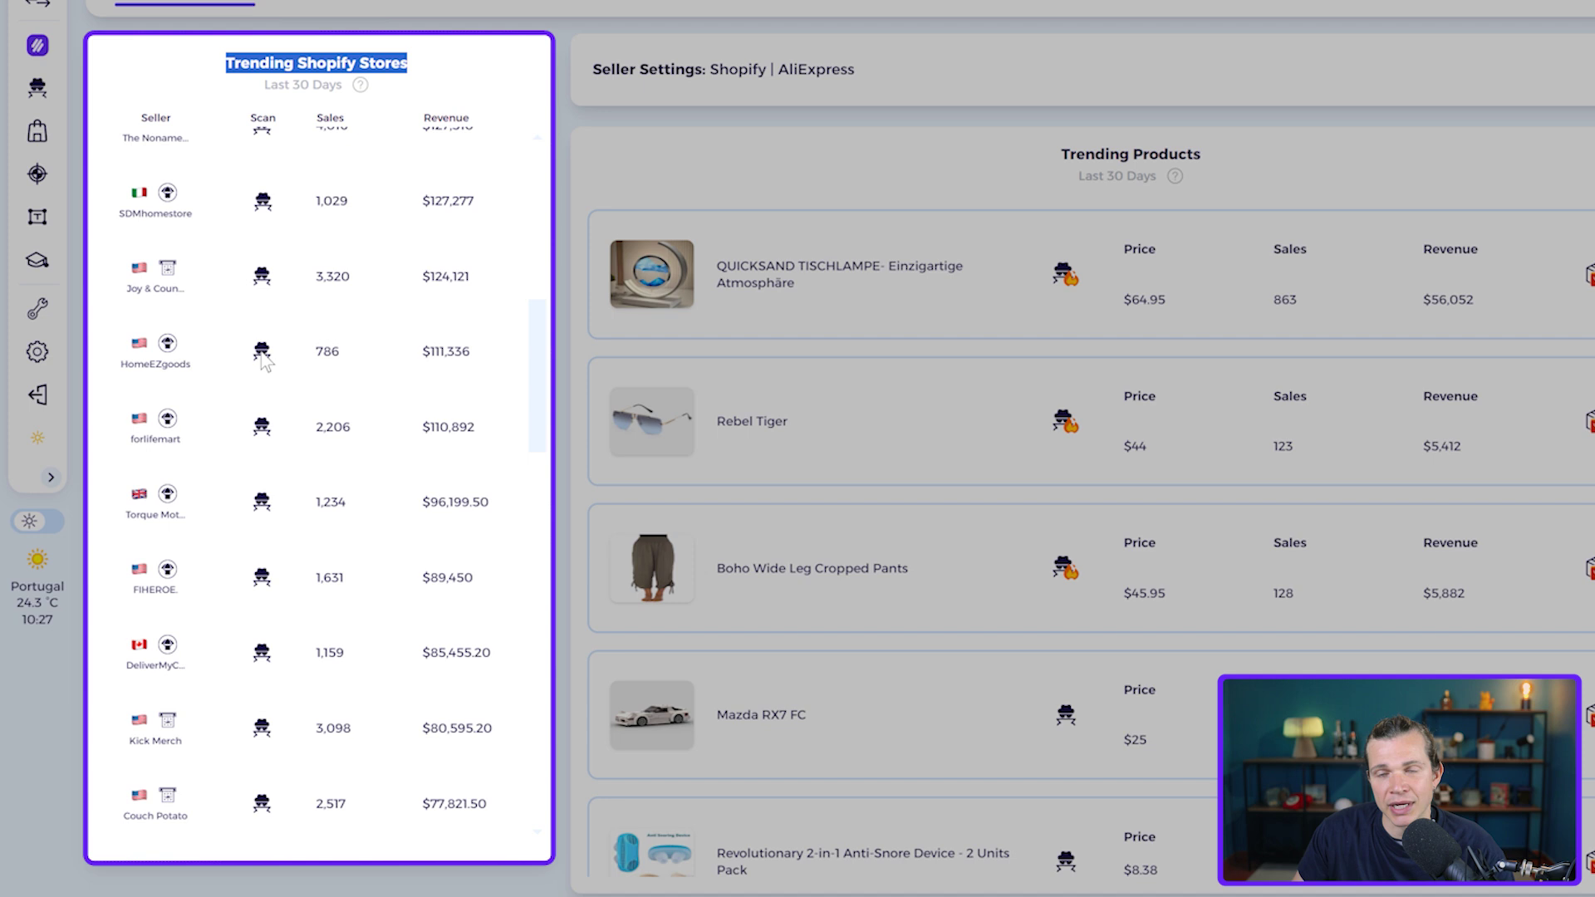
scroll(263, 368, down, 1)
scroll(269, 383, down, 1)
scroll(219, 448, down, 2)
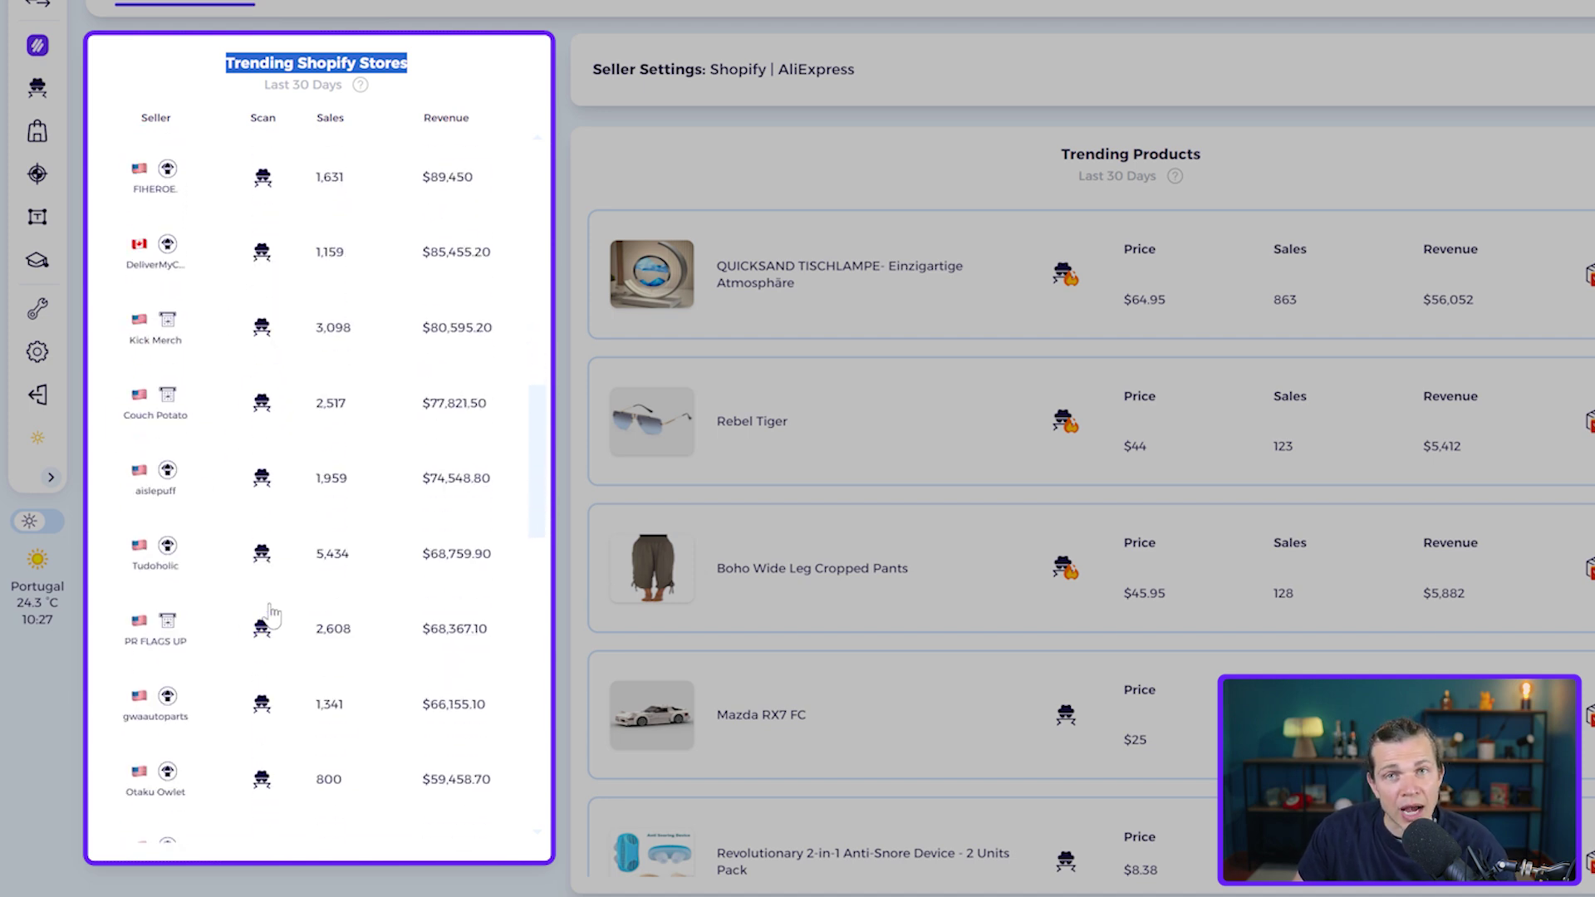
scroll(267, 611, down, 2)
scroll(268, 666, down, 3)
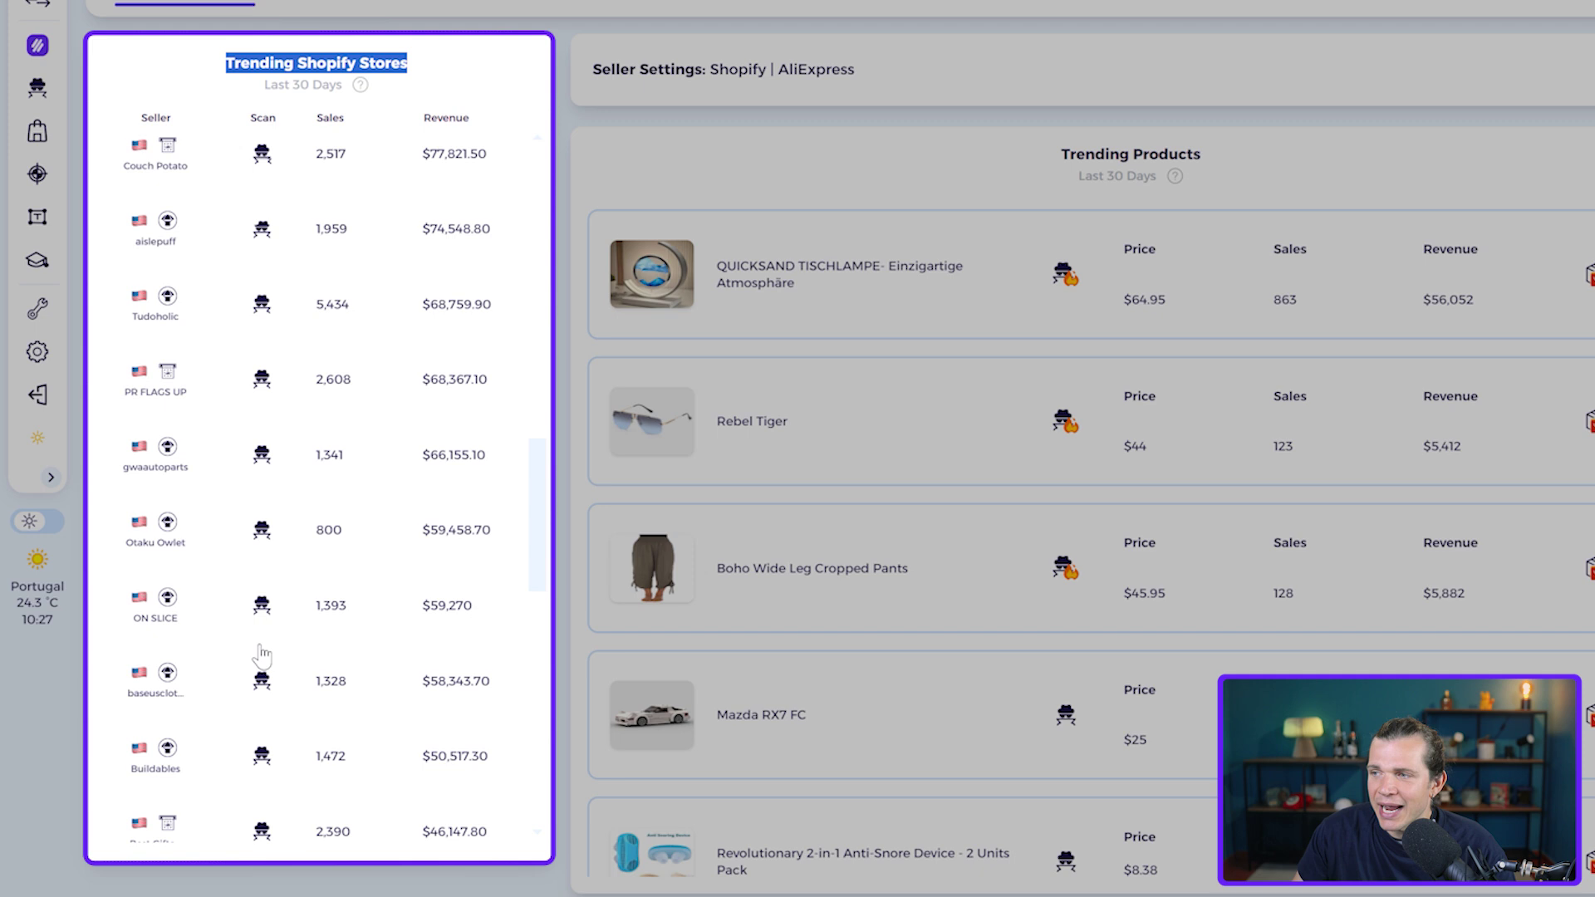
scroll(262, 613, down, 2)
scroll(262, 421, up, 5)
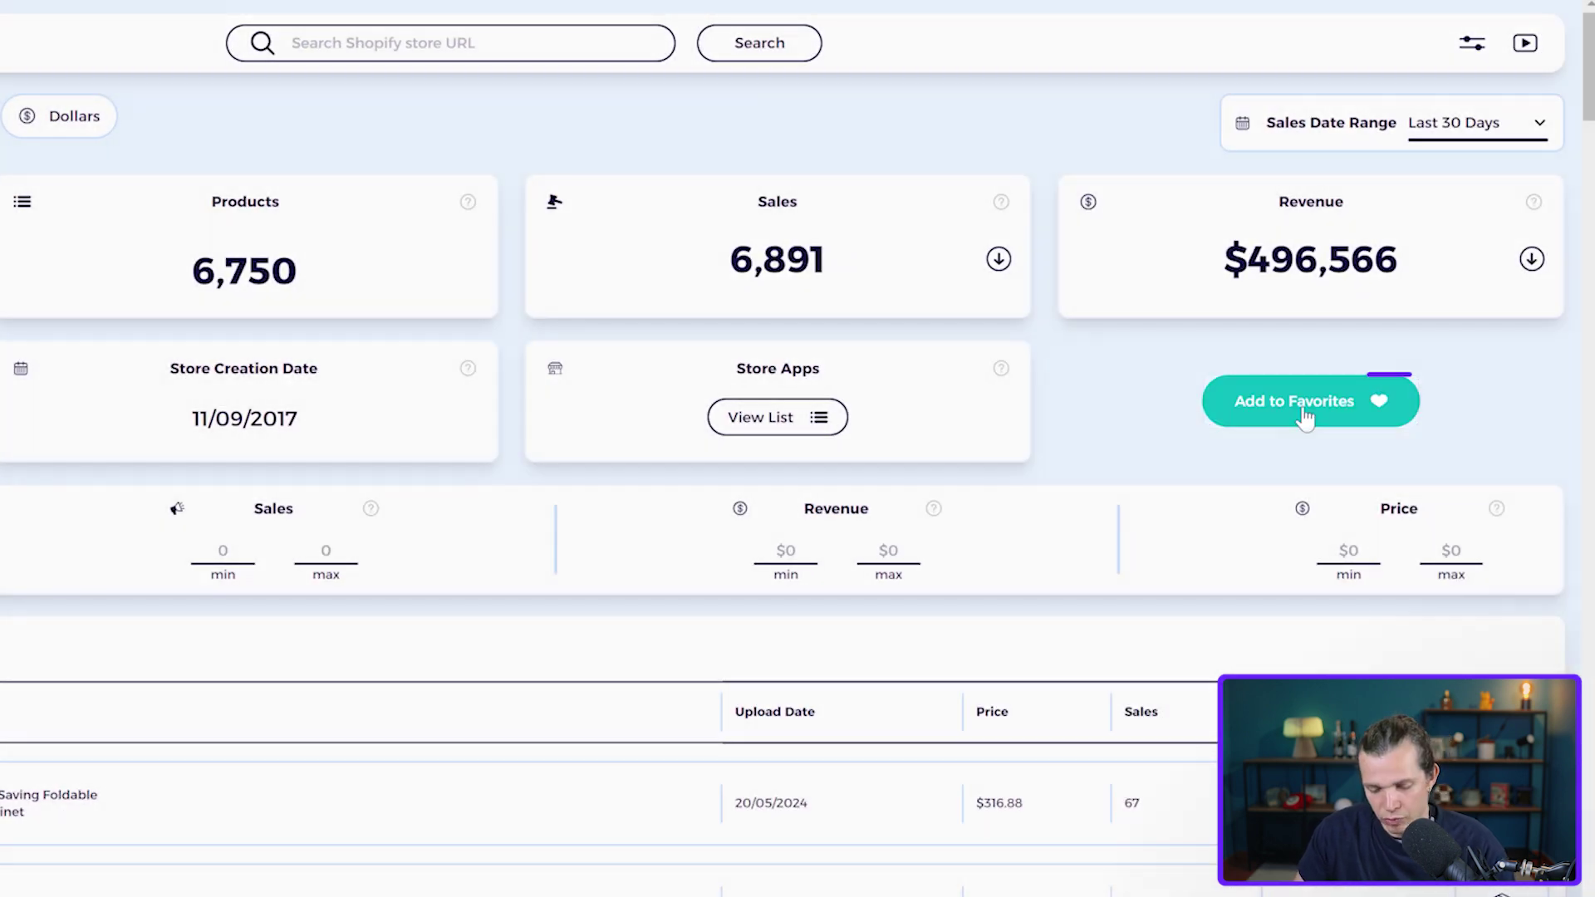
Add ShopOnlyDeal to favorites with a 'great...' note and a five-star rating.
click(1293, 412)
text(great...)
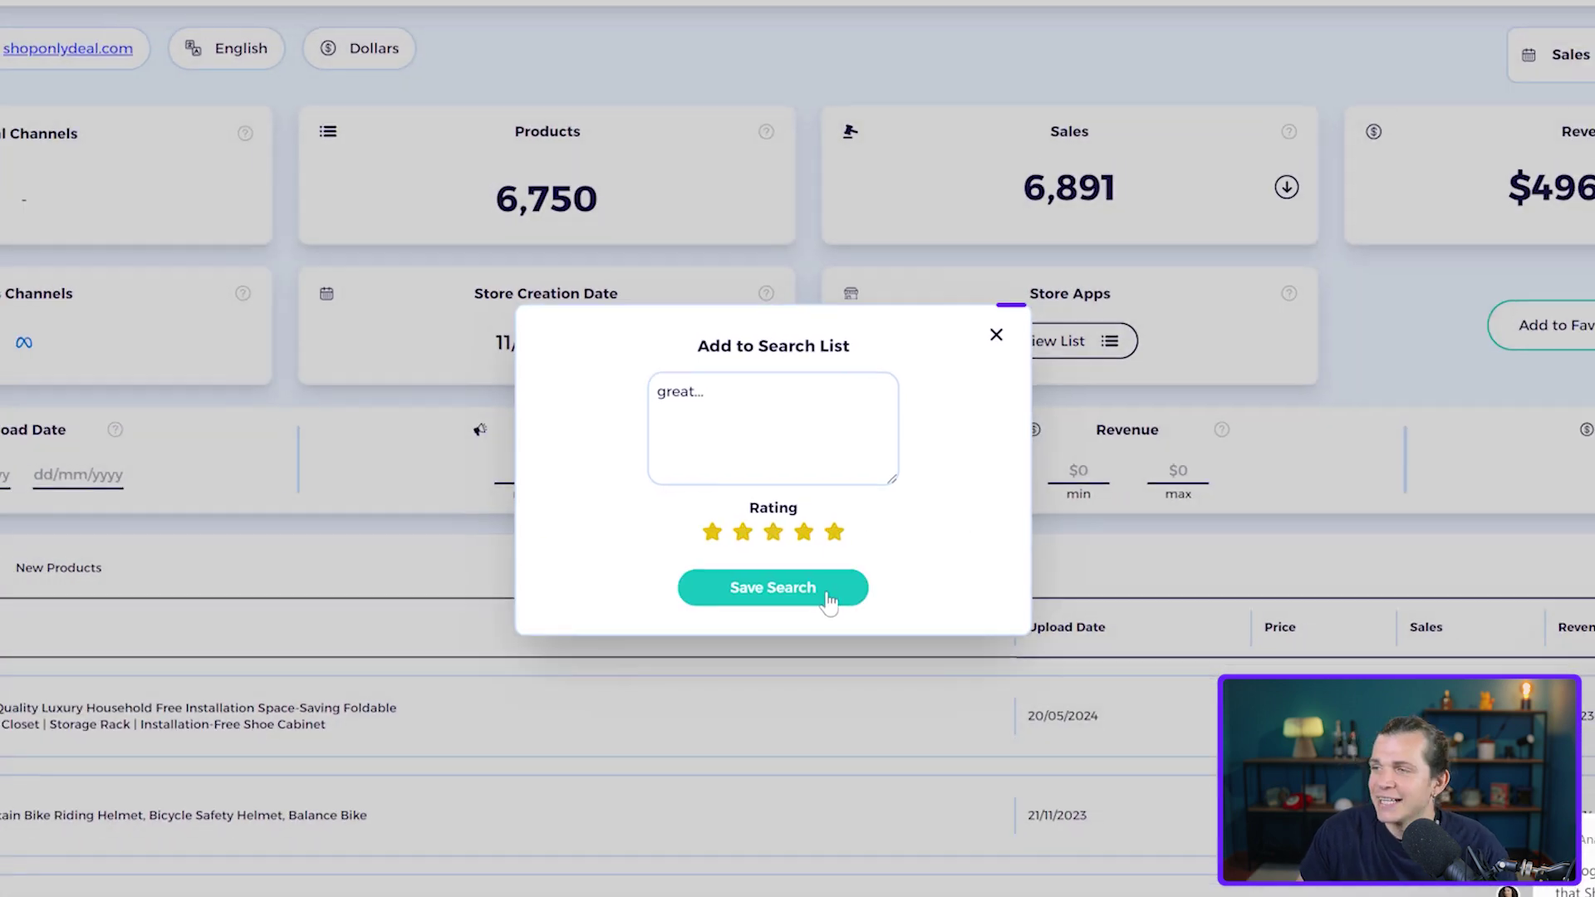
click(827, 591)
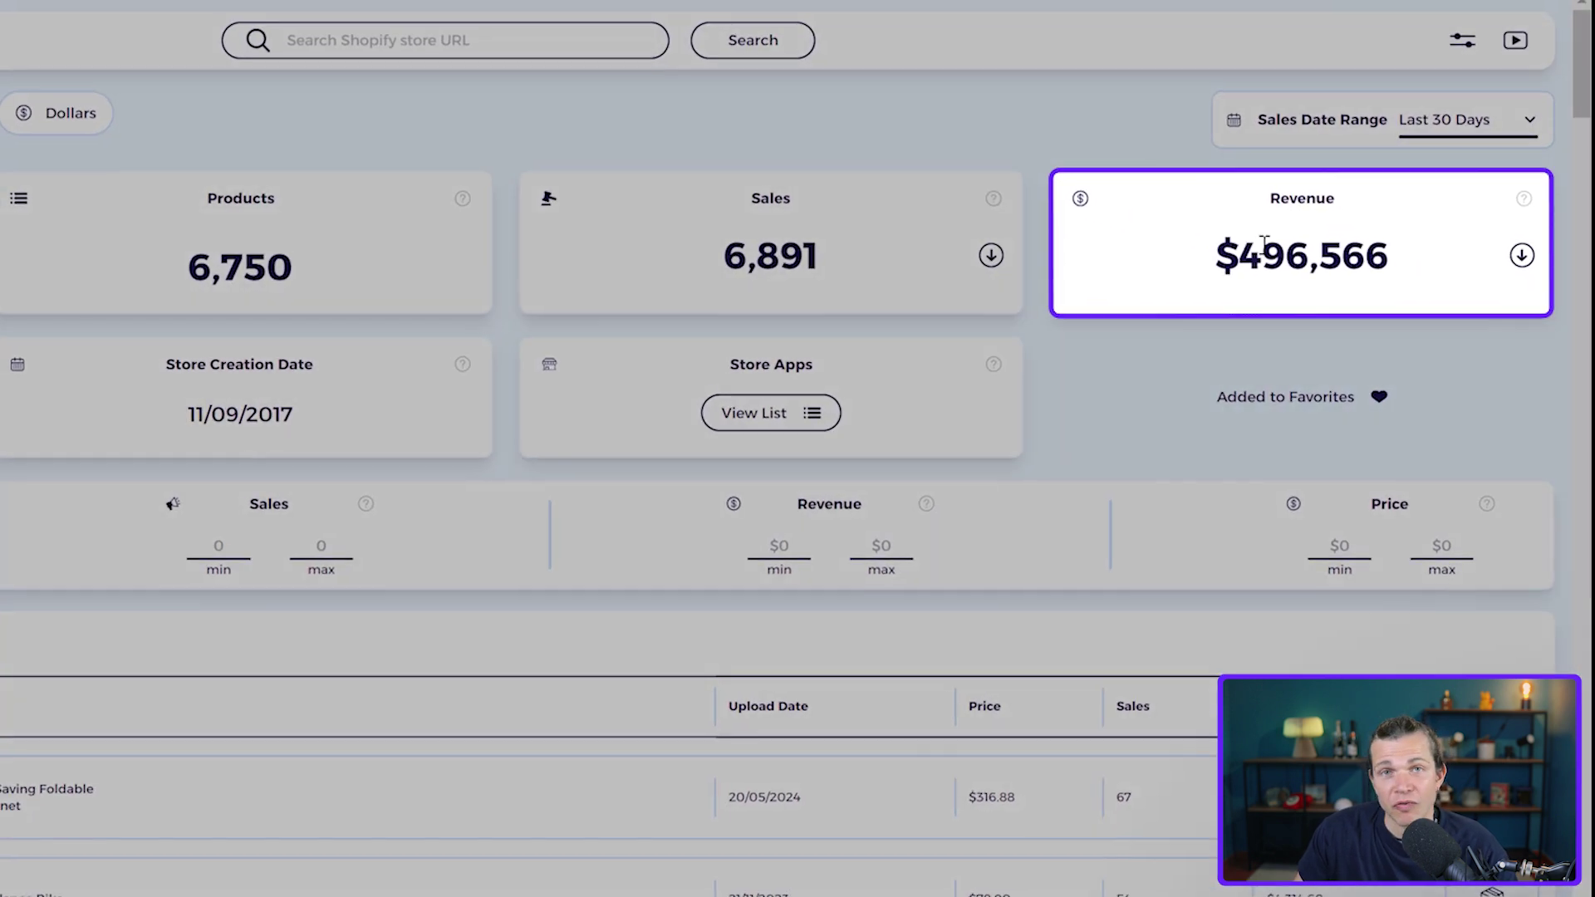
drag(1335, 246, 1419, 258)
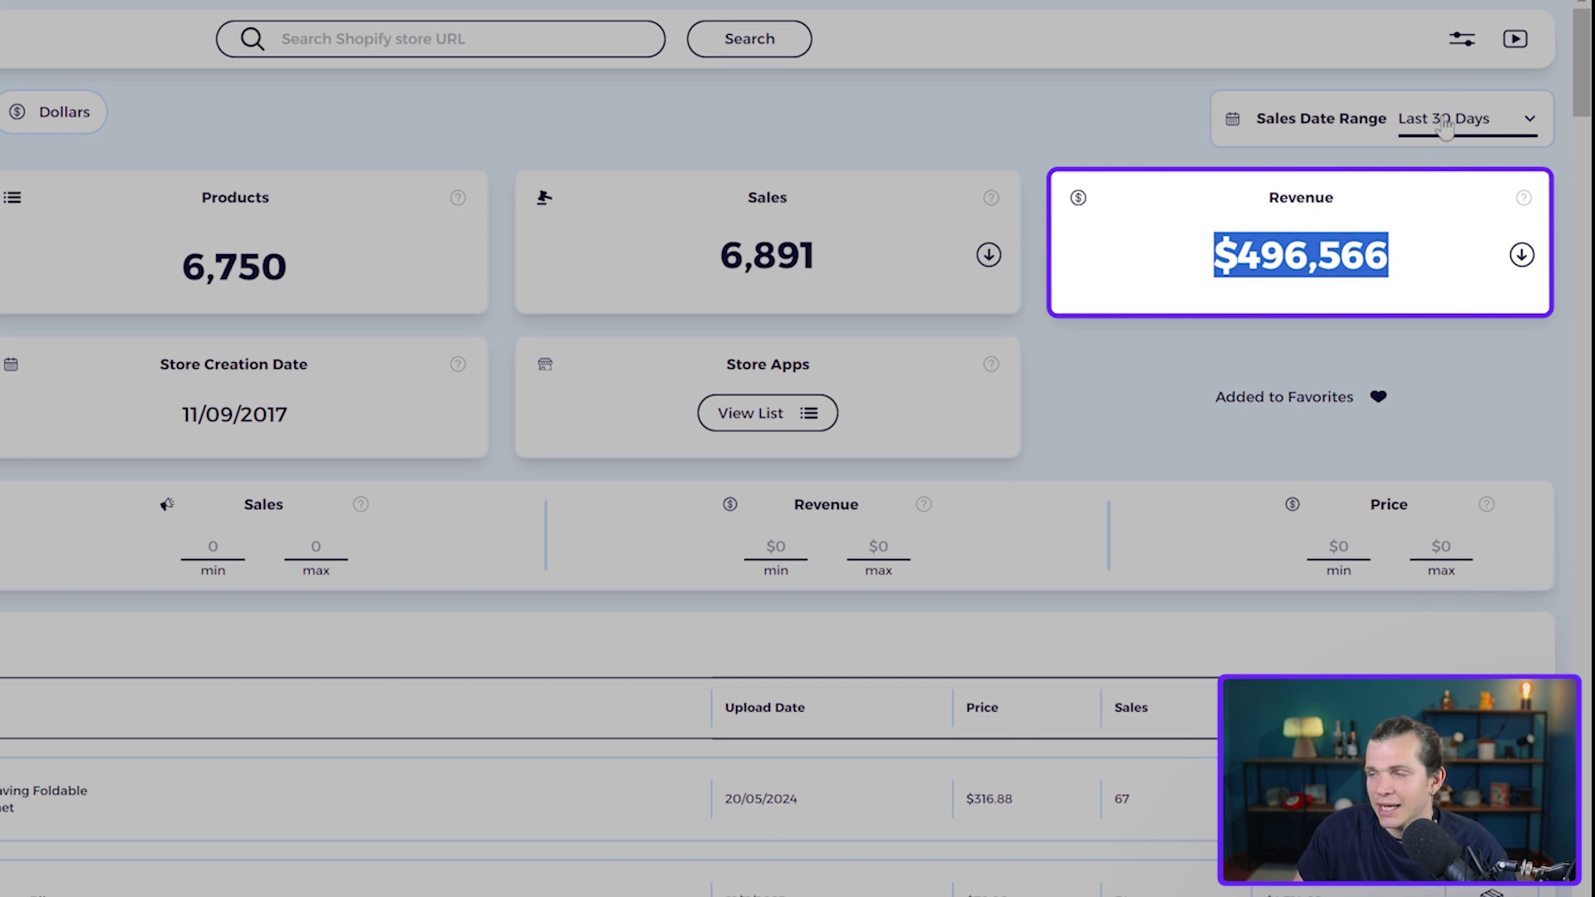
click(1208, 290)
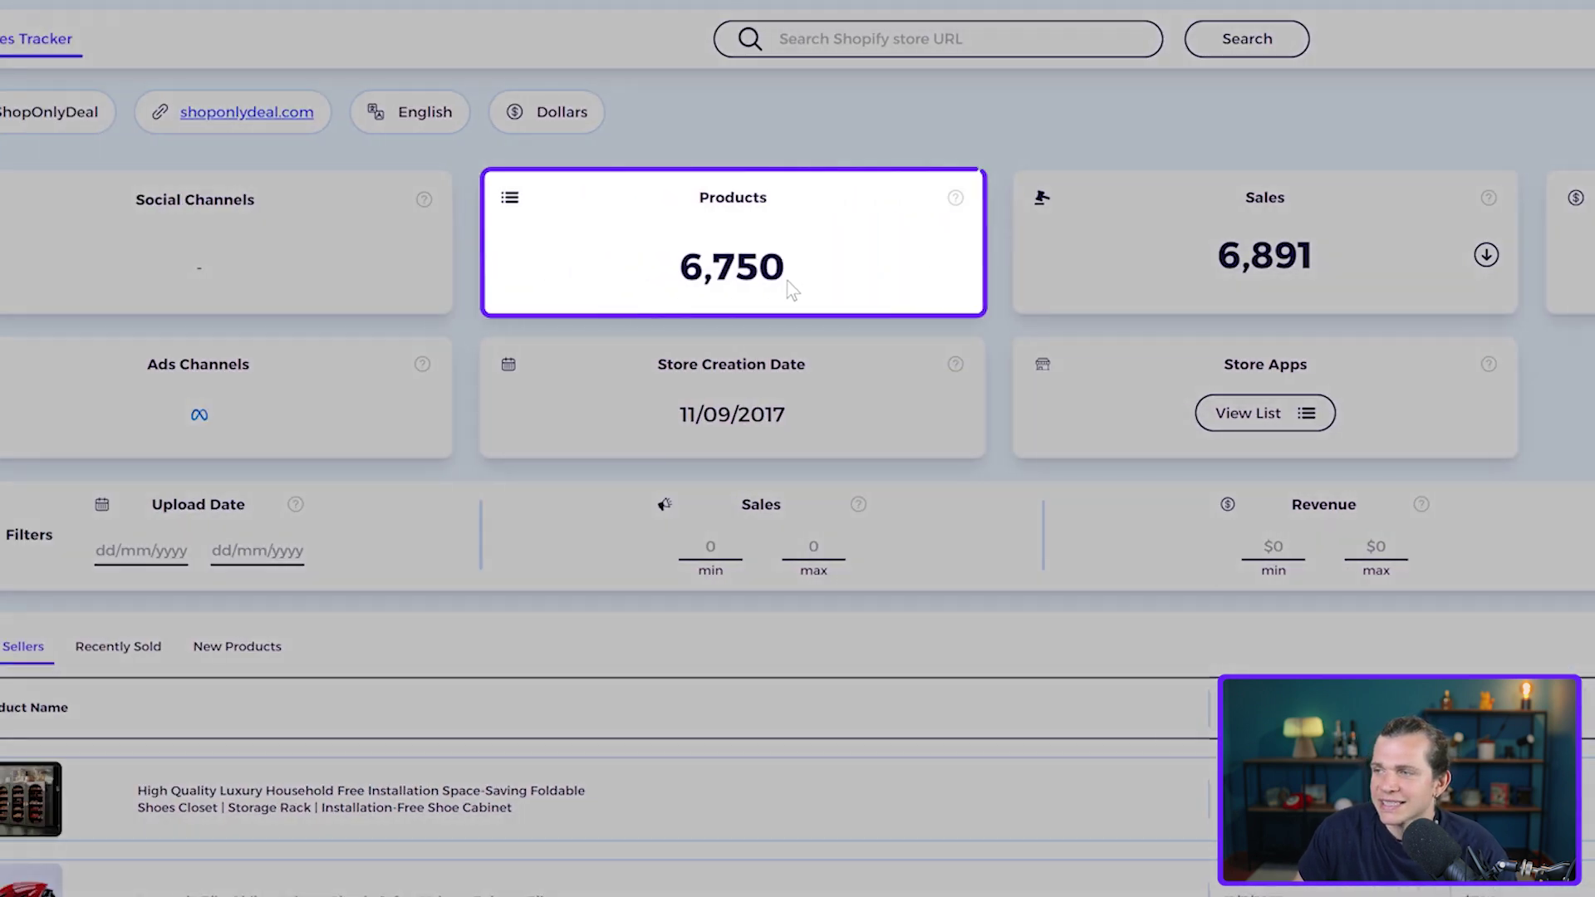
drag(788, 289, 735, 197)
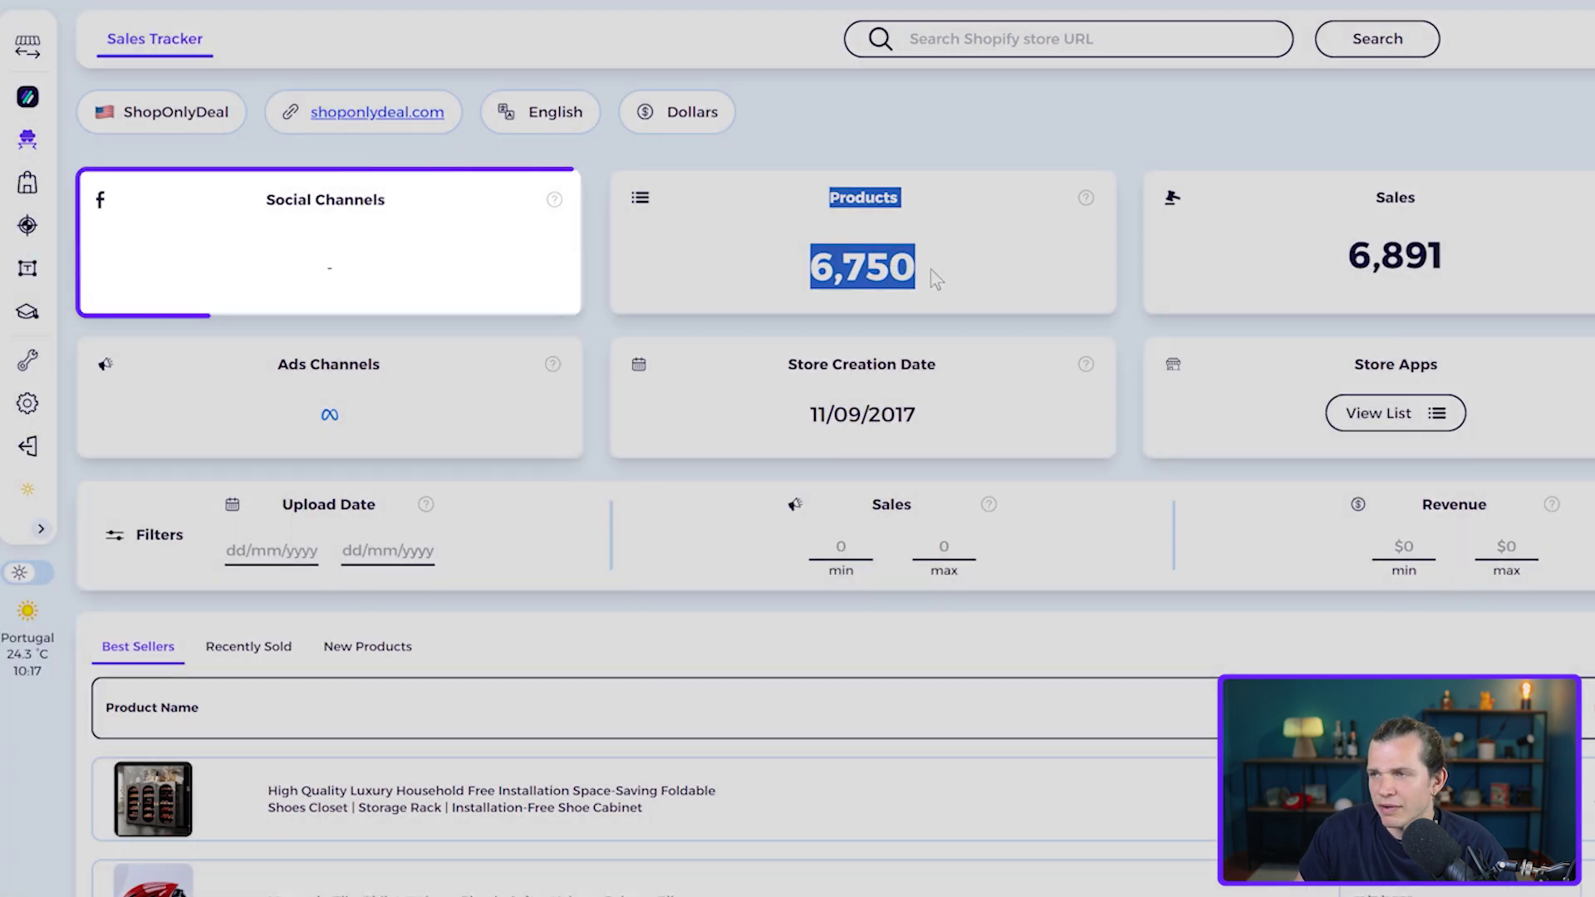
click(953, 398)
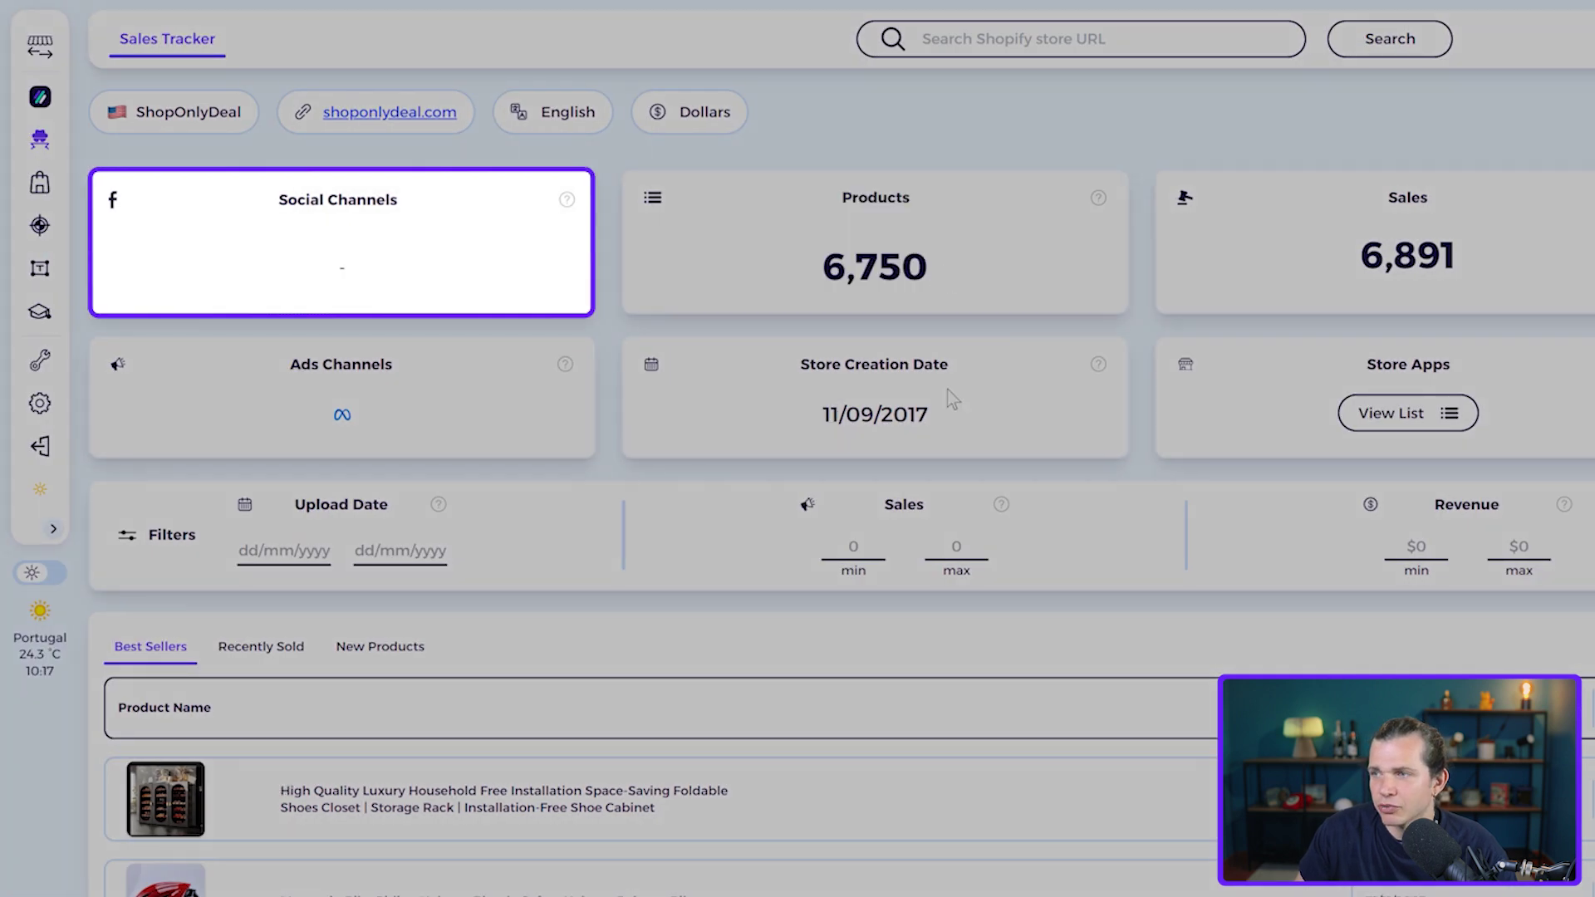
drag(393, 364, 289, 366)
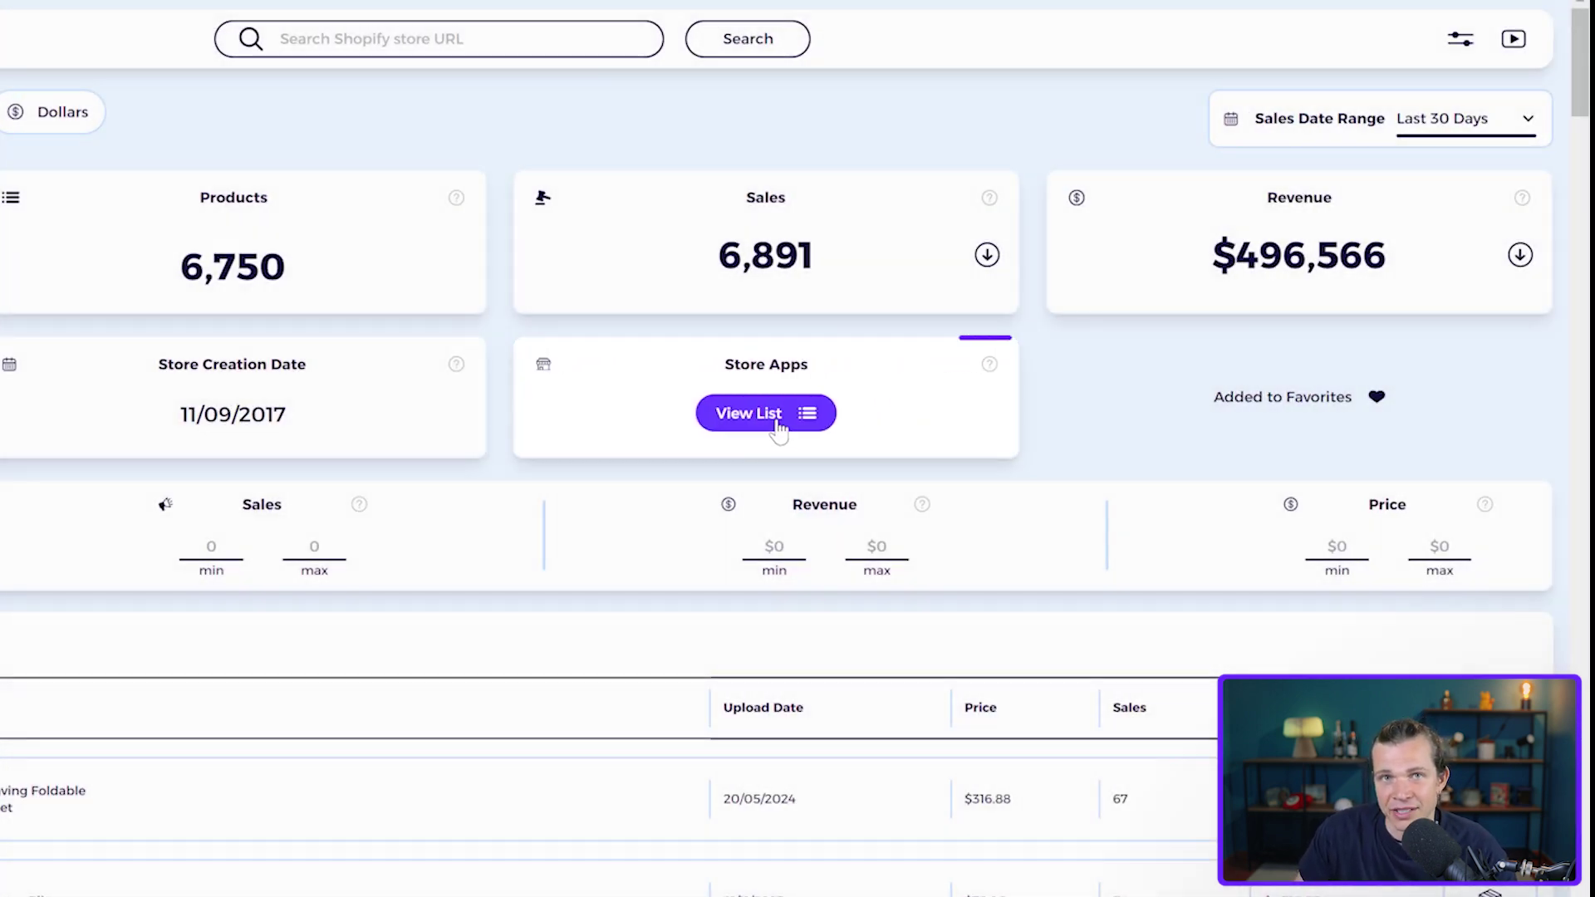
click(766, 412)
scroll(852, 433, down, 3)
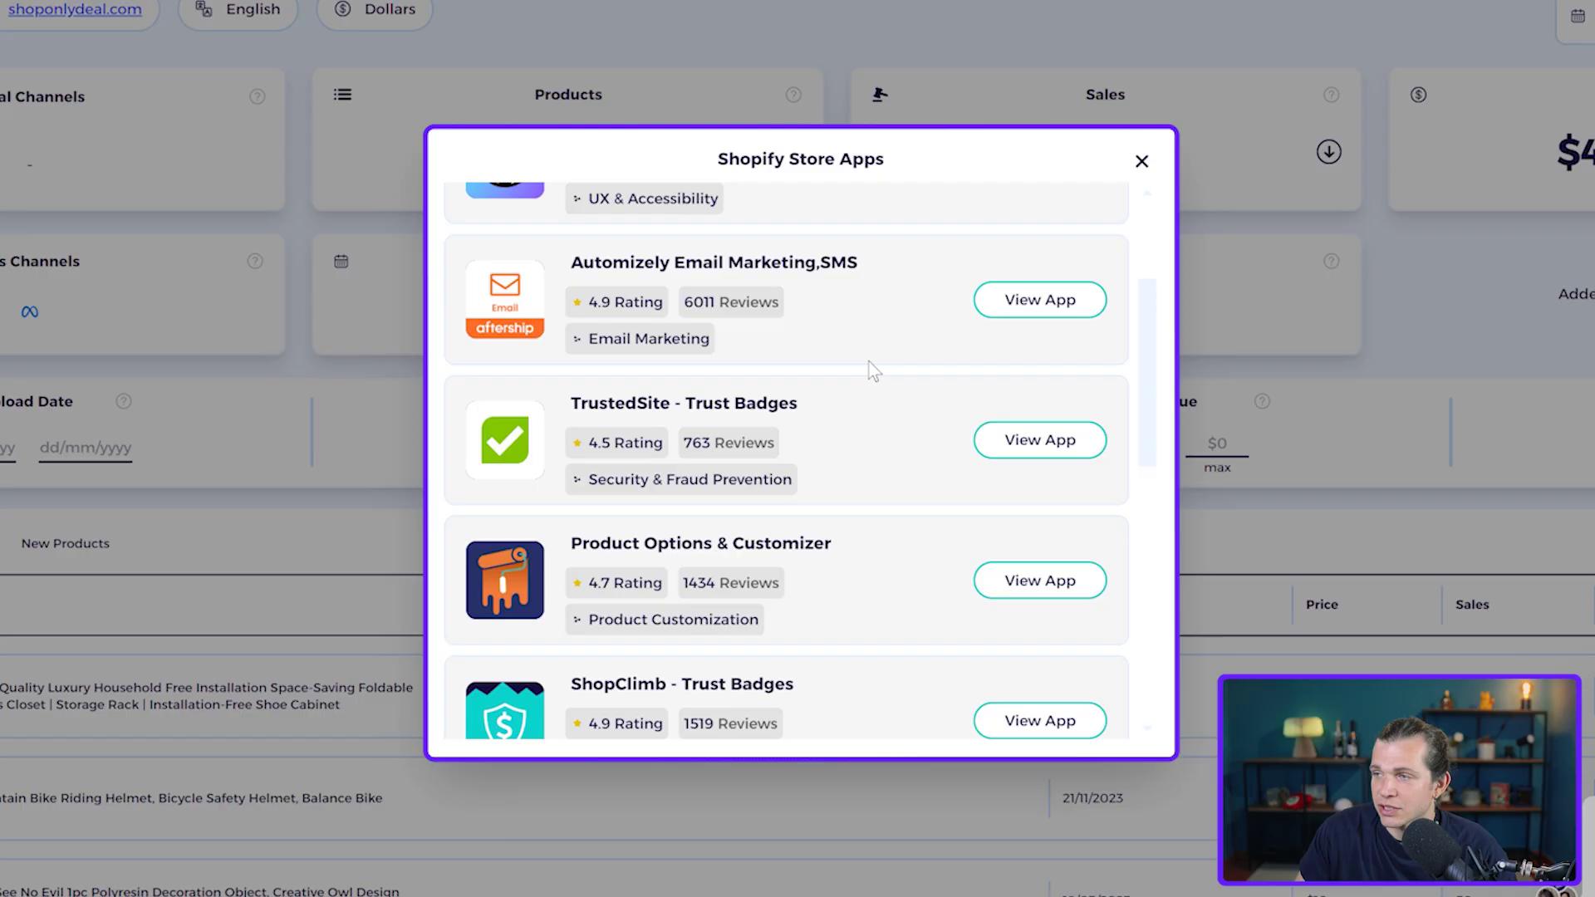
scroll(852, 432, up, 3)
scroll(852, 433, down, 3)
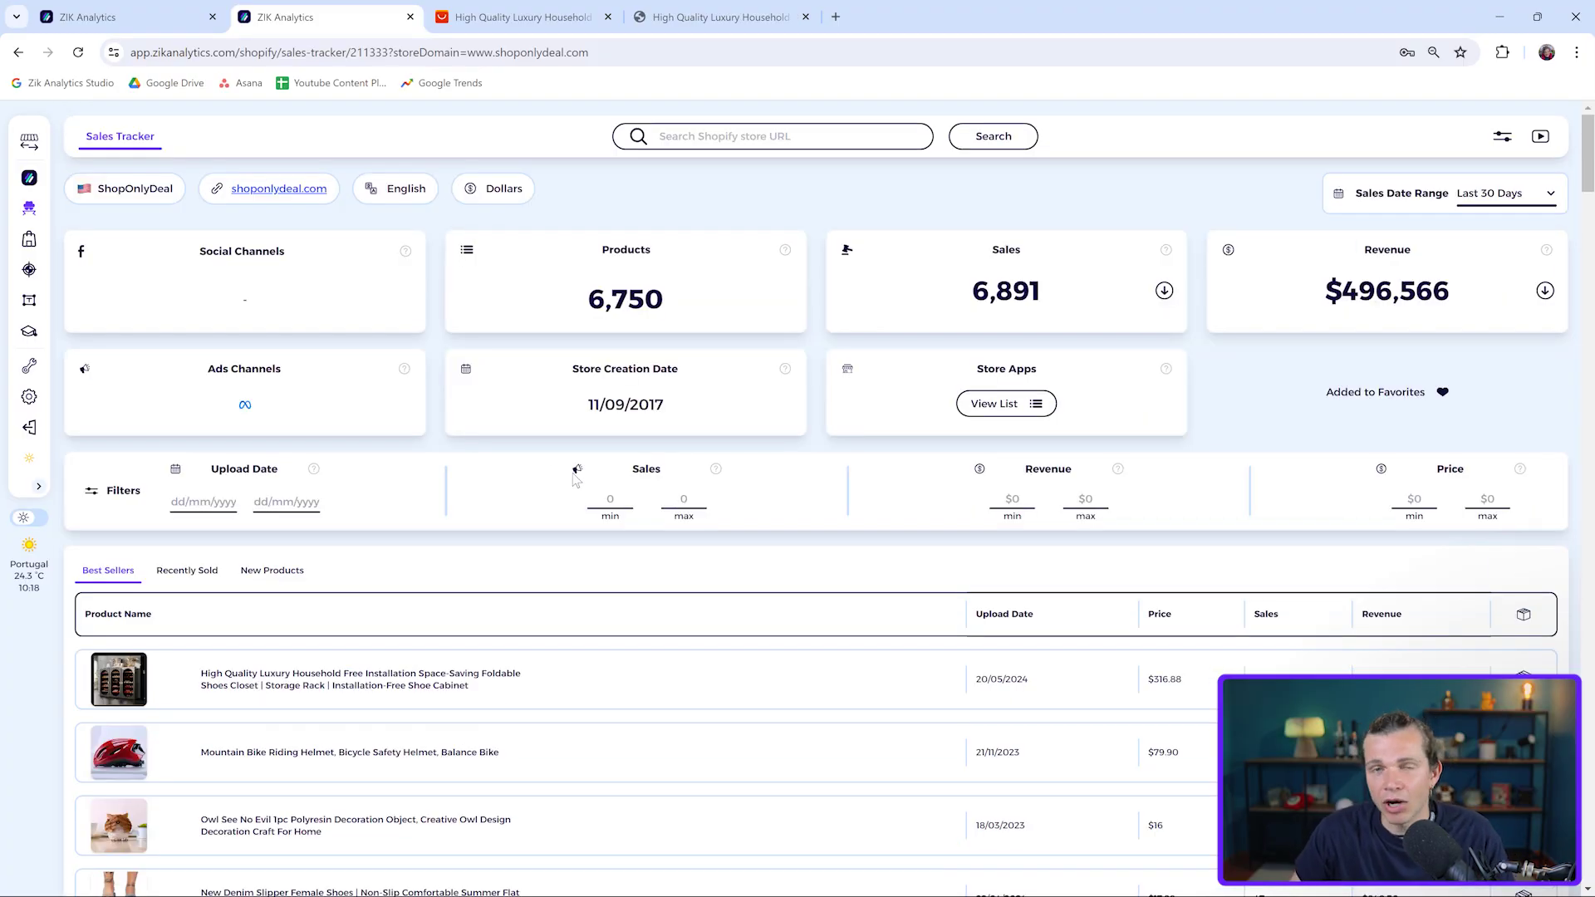
scroll(770, 497, down, 3)
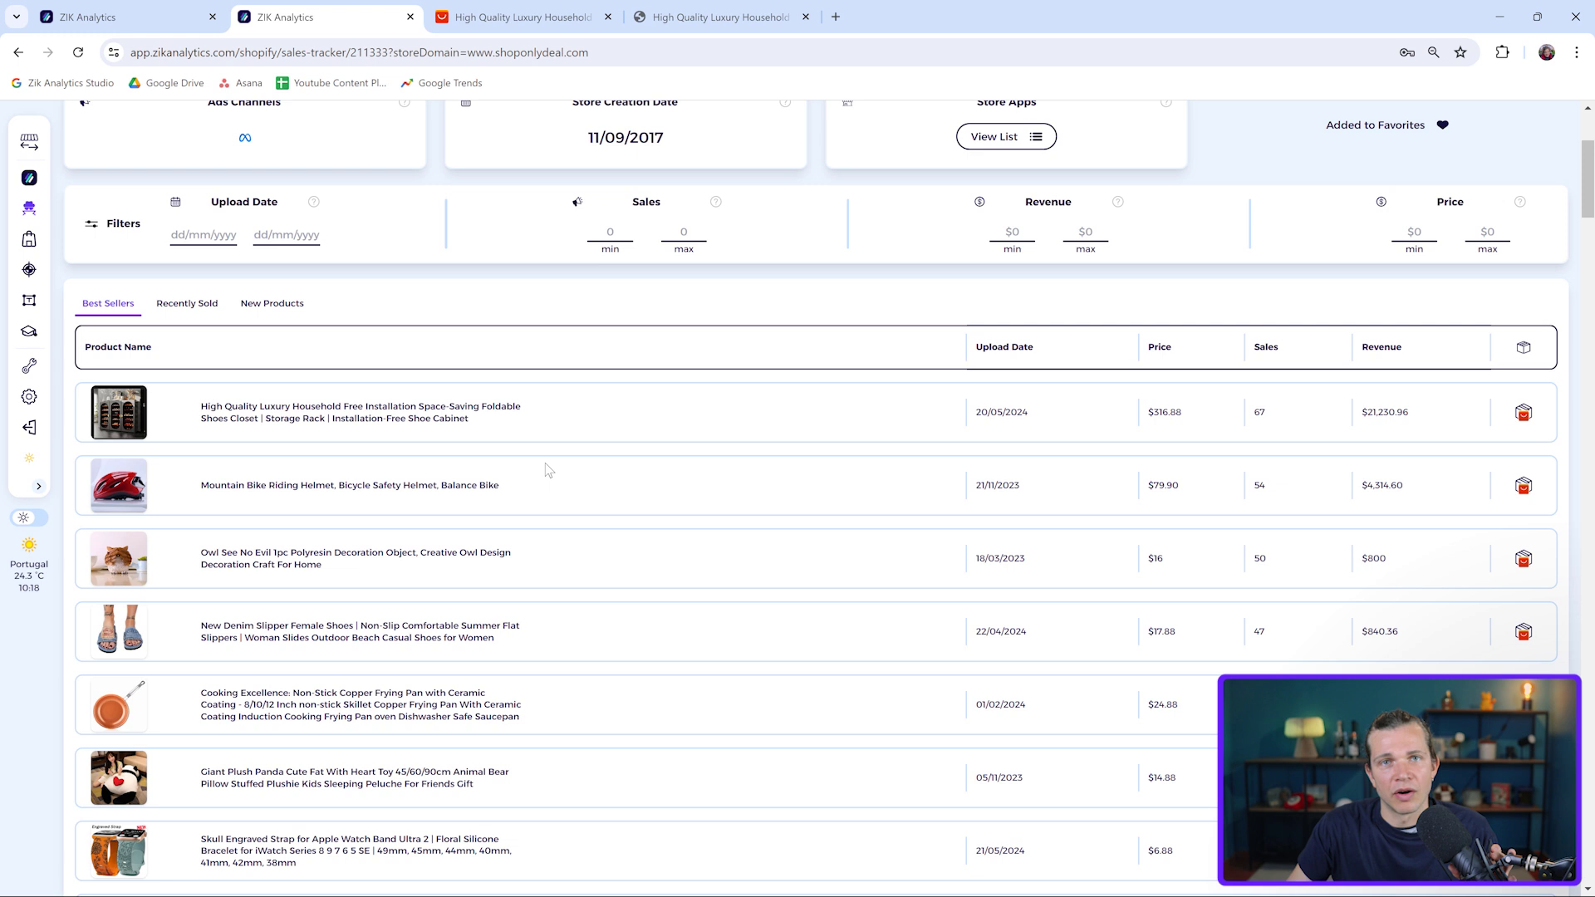
scroll(676, 377, up, 1)
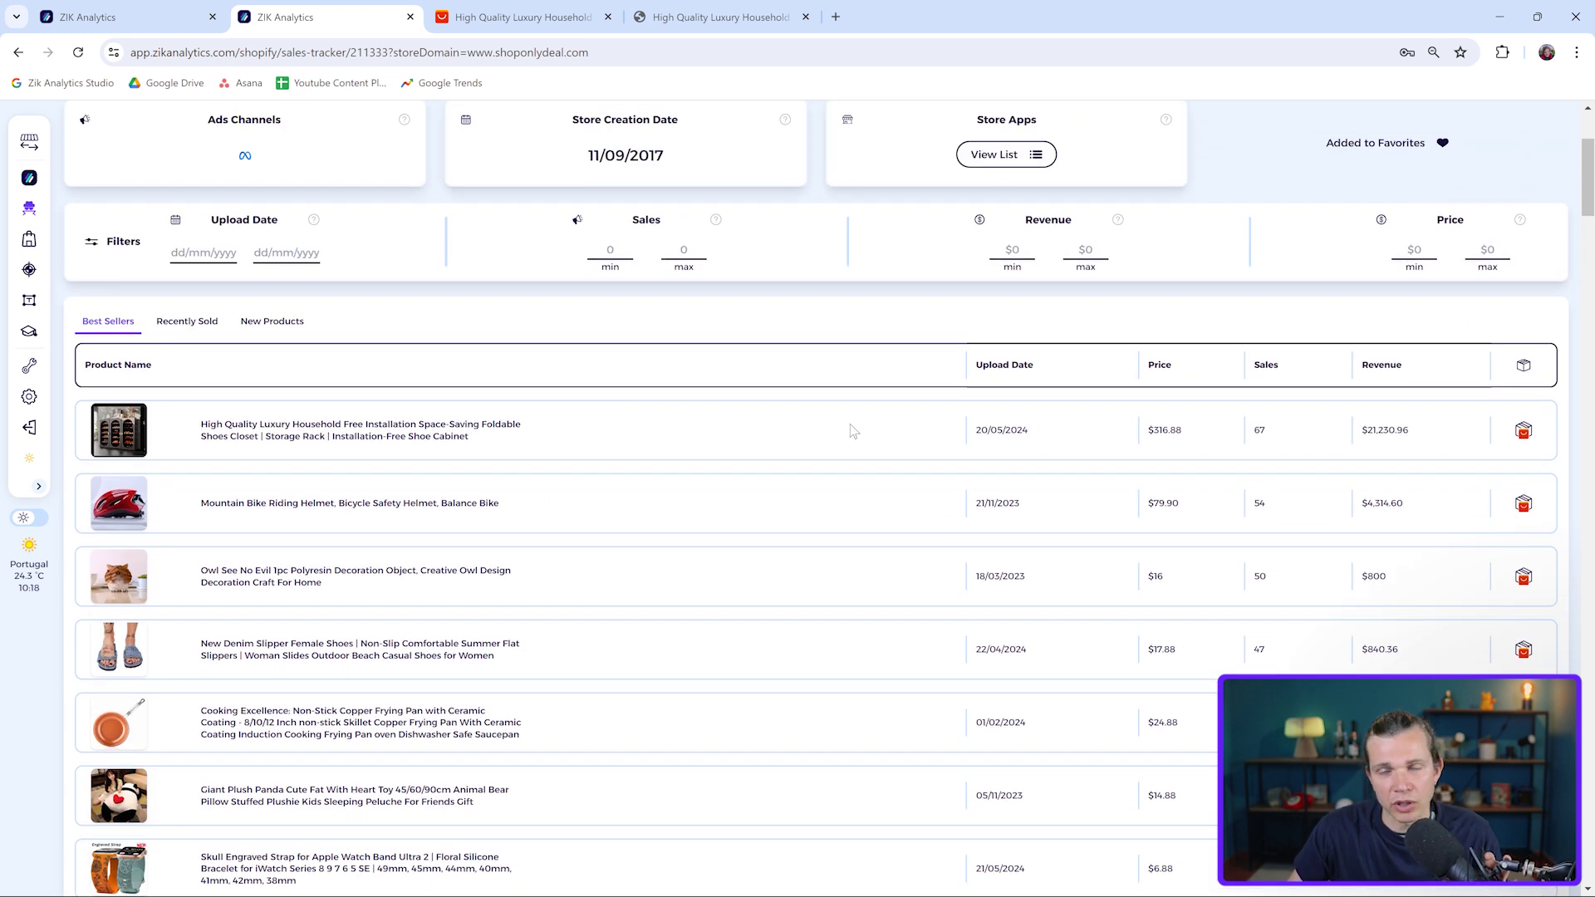
scroll(434, 419, down, 1)
scroll(411, 419, down, 2)
scroll(386, 421, down, 2)
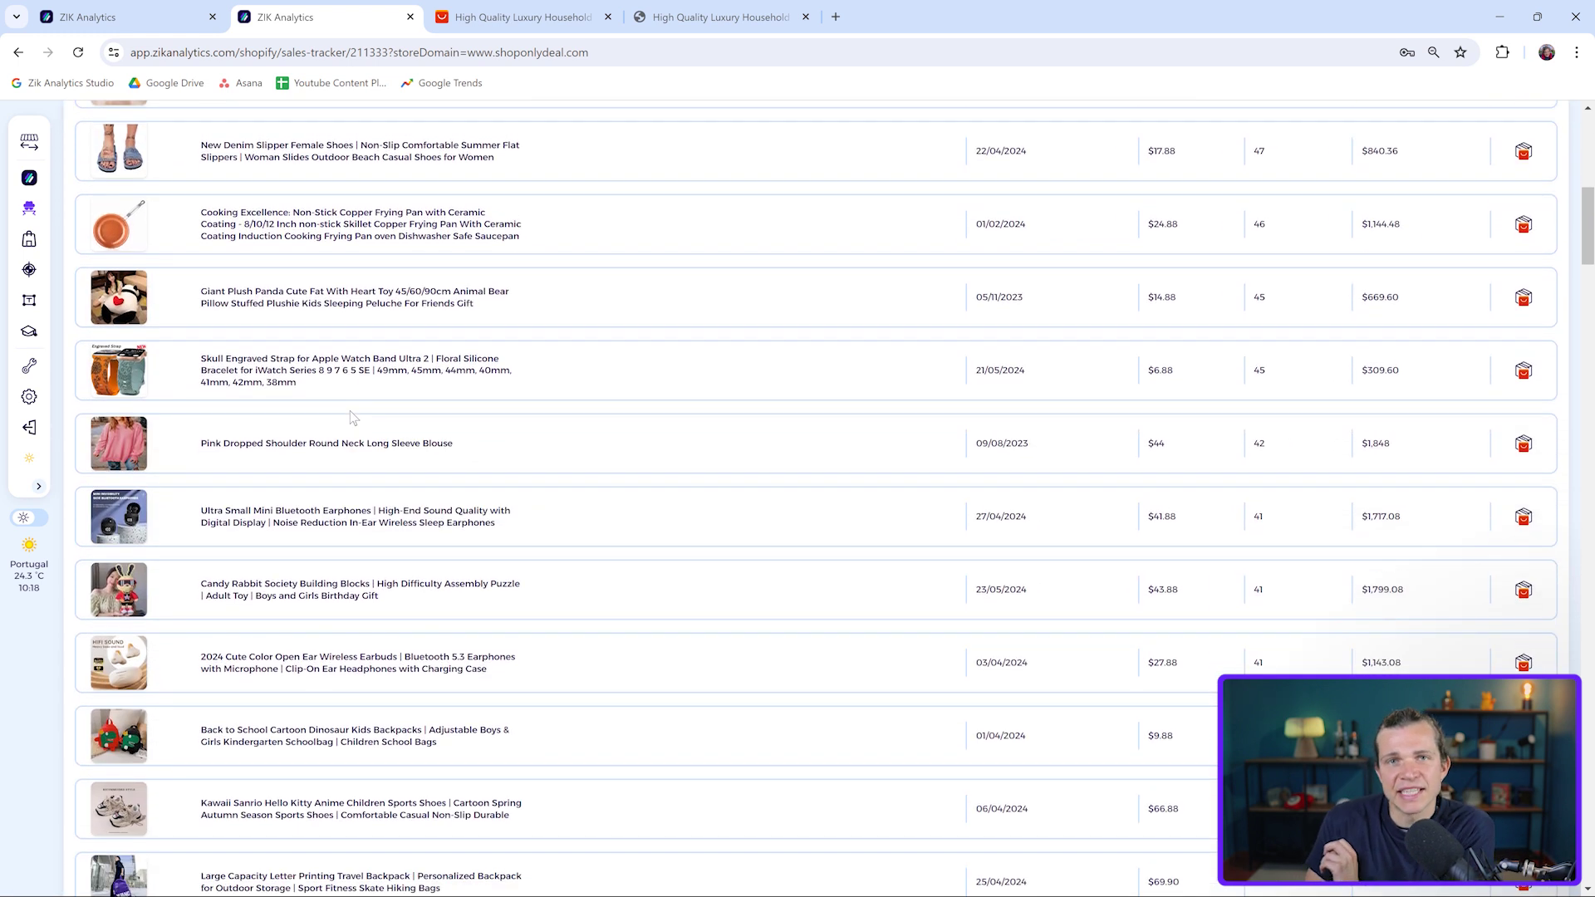
scroll(353, 421, down, 3)
scroll(353, 419, down, 2)
scroll(375, 417, up, 5)
scroll(424, 411, up, 2)
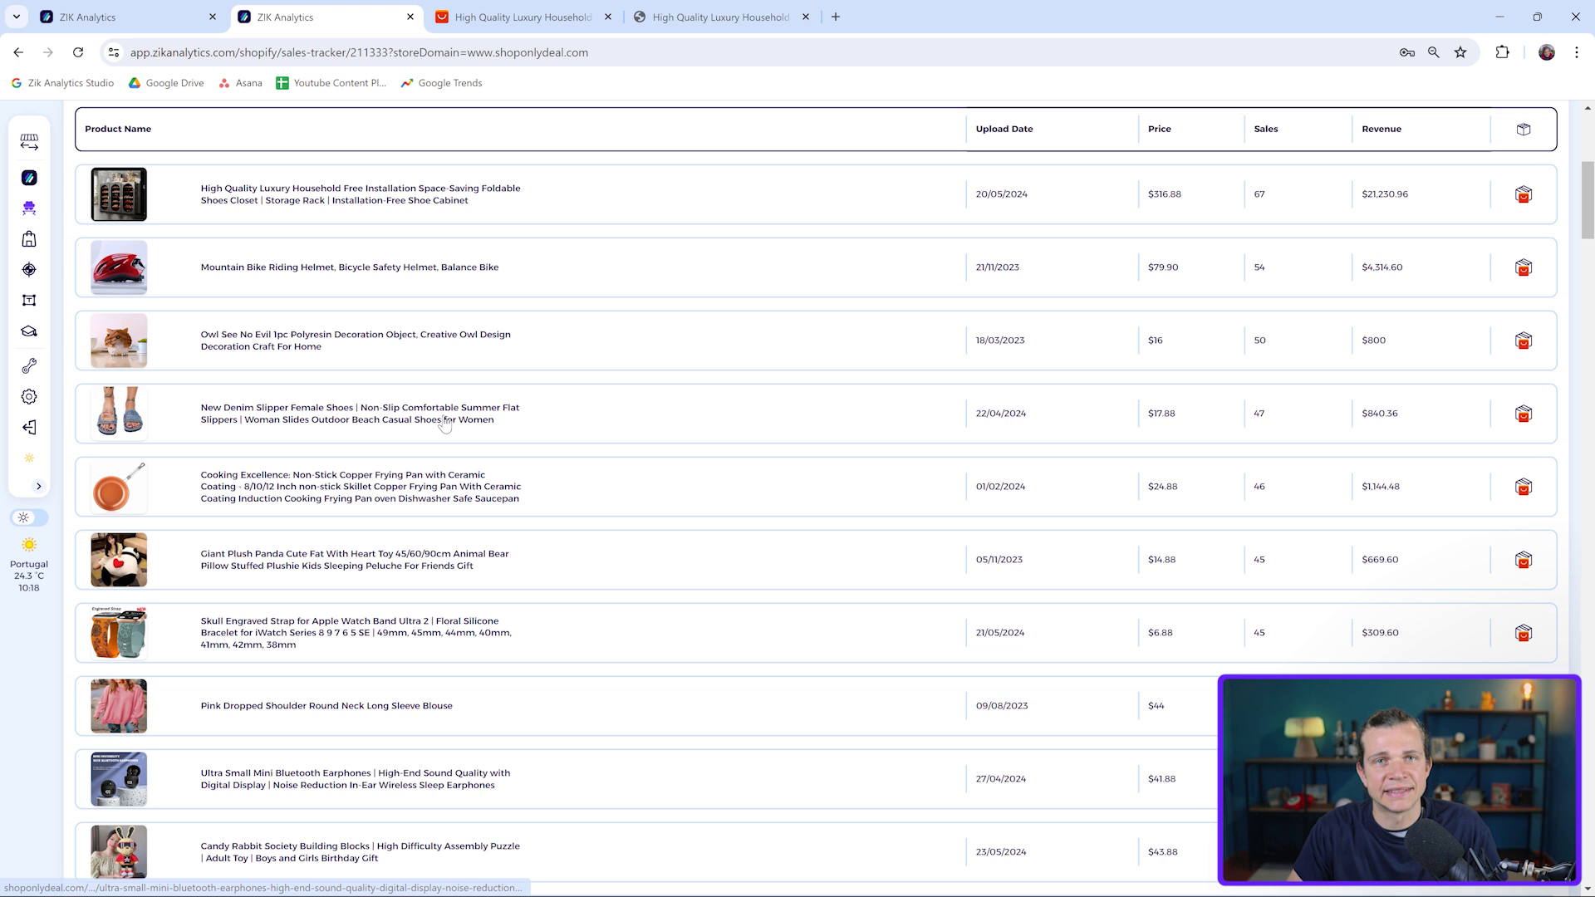
scroll(461, 407, up, 3)
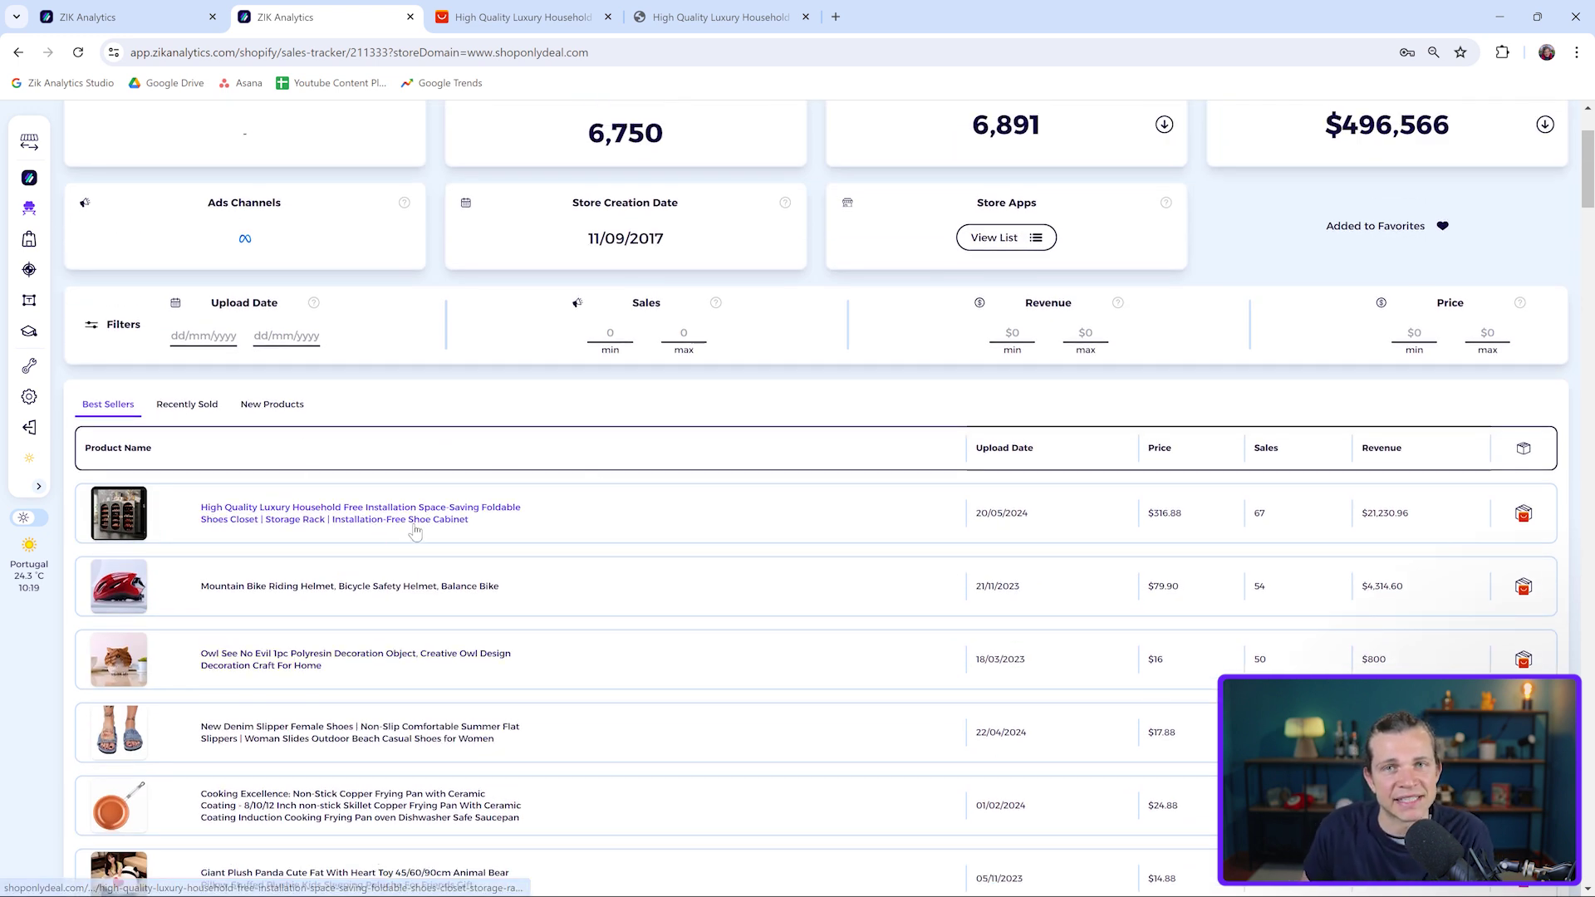
scroll(374, 412, up, 2)
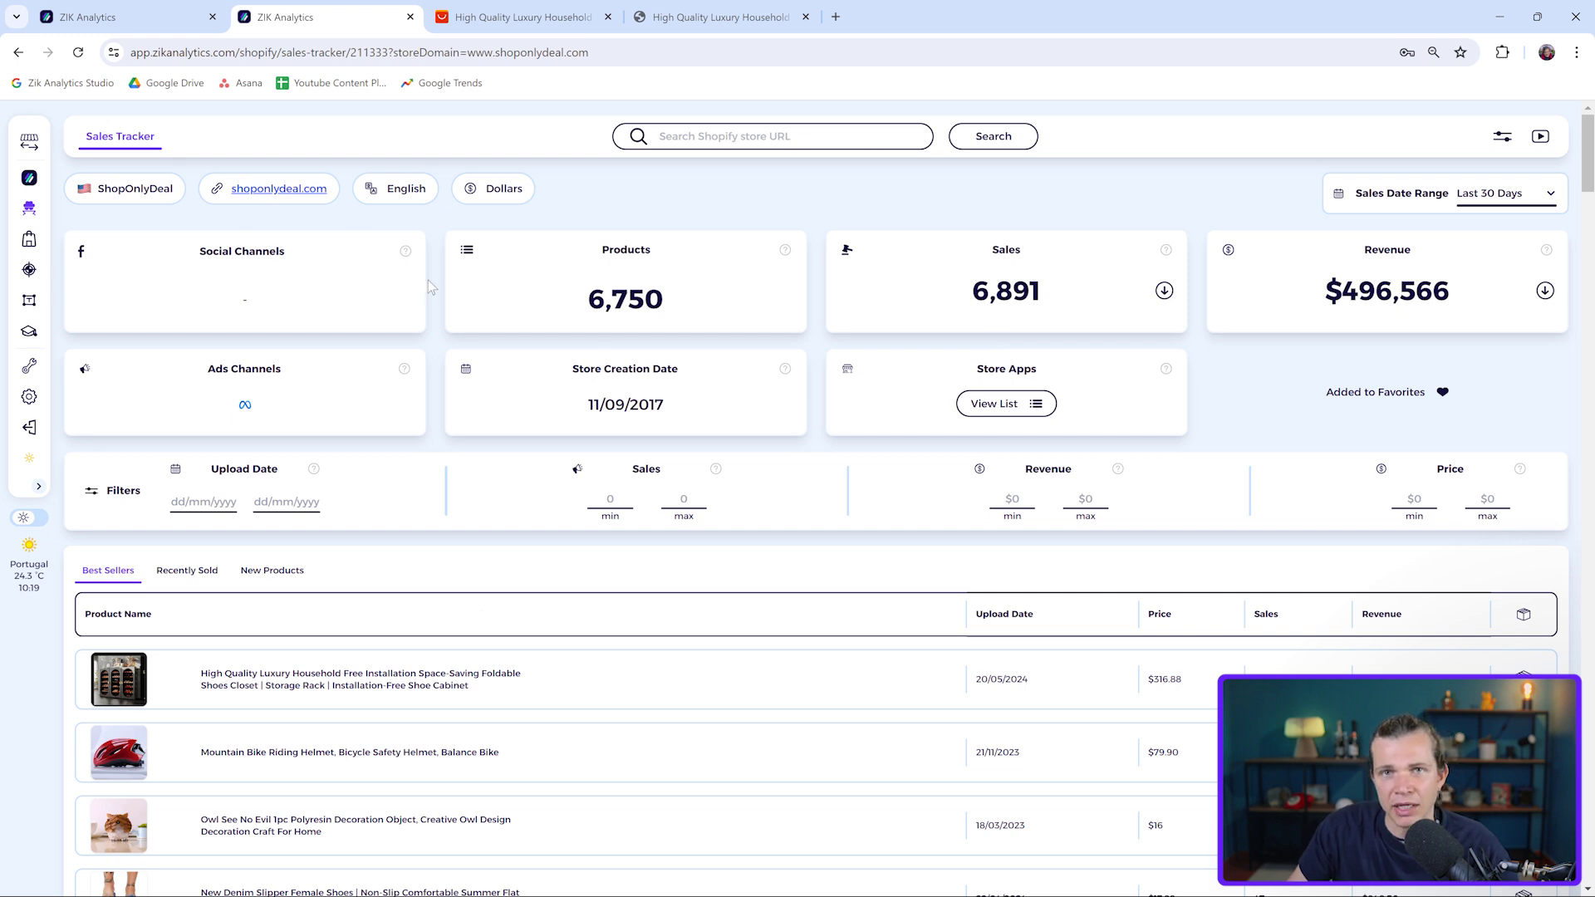
scroll(344, 613, down, 2)
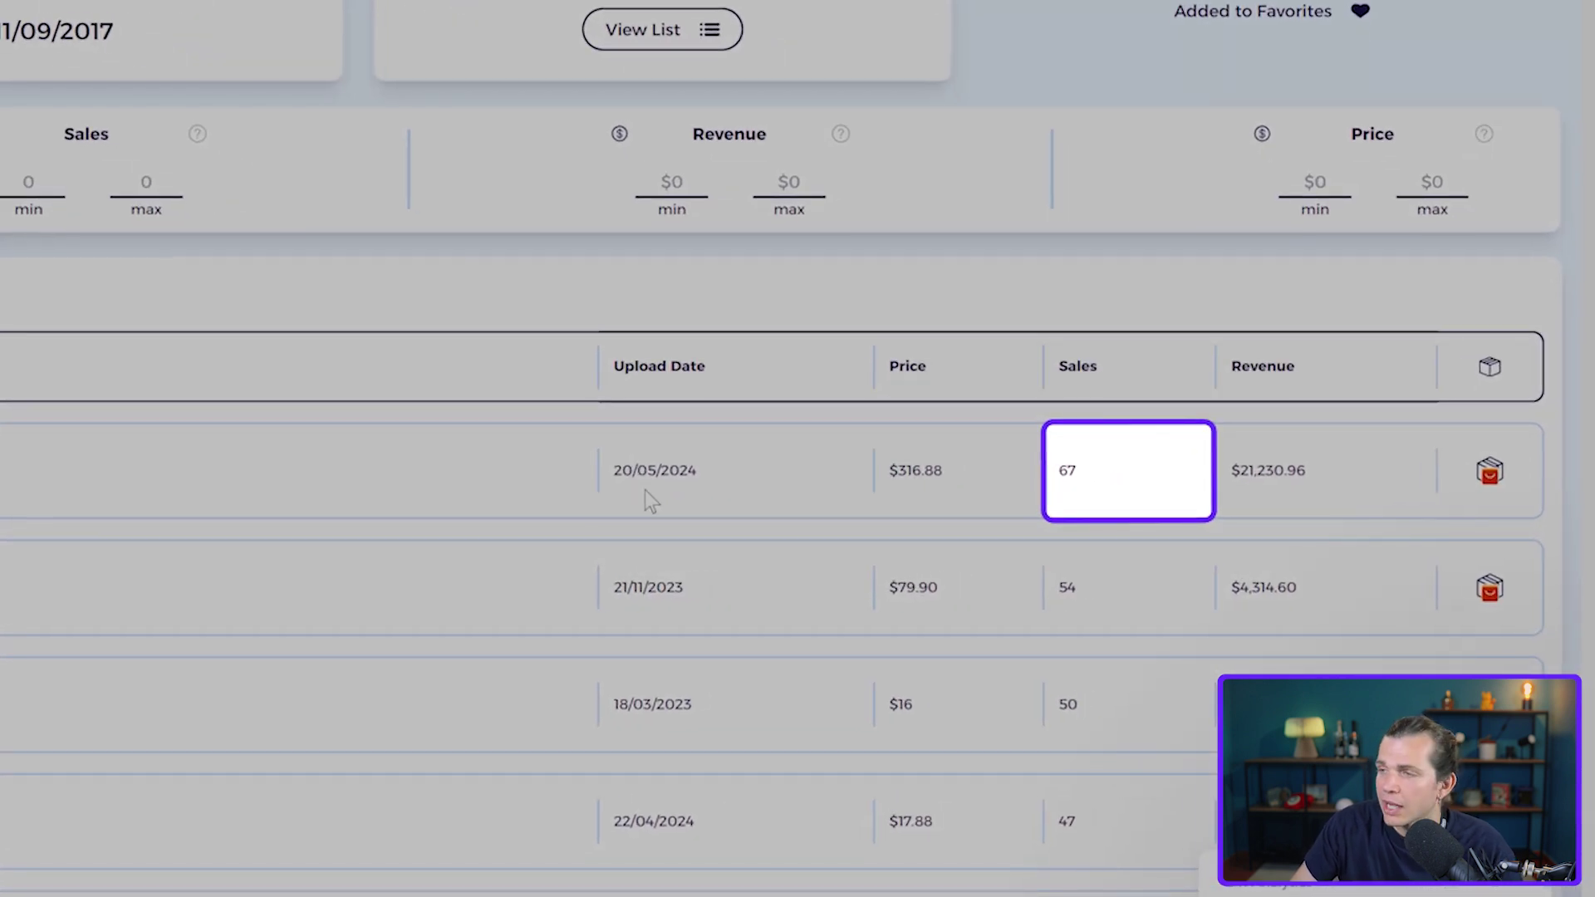
Highlight the top shoe cabinet's 67 sales and $21,230.96 revenue.
double_click(1090, 473)
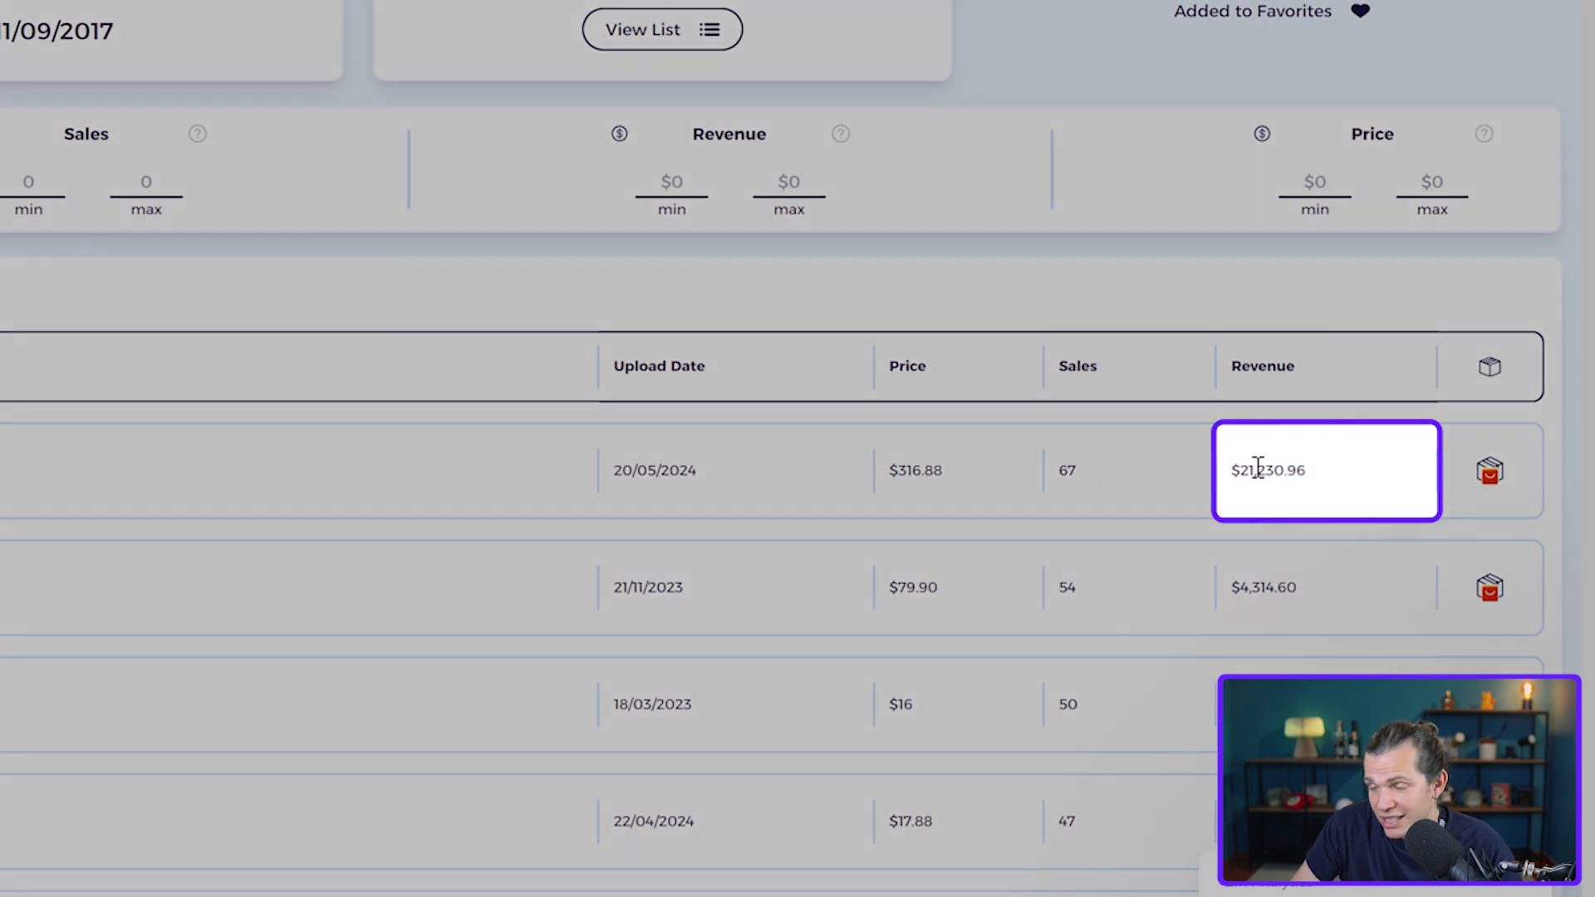
drag(1308, 470, 1227, 476)
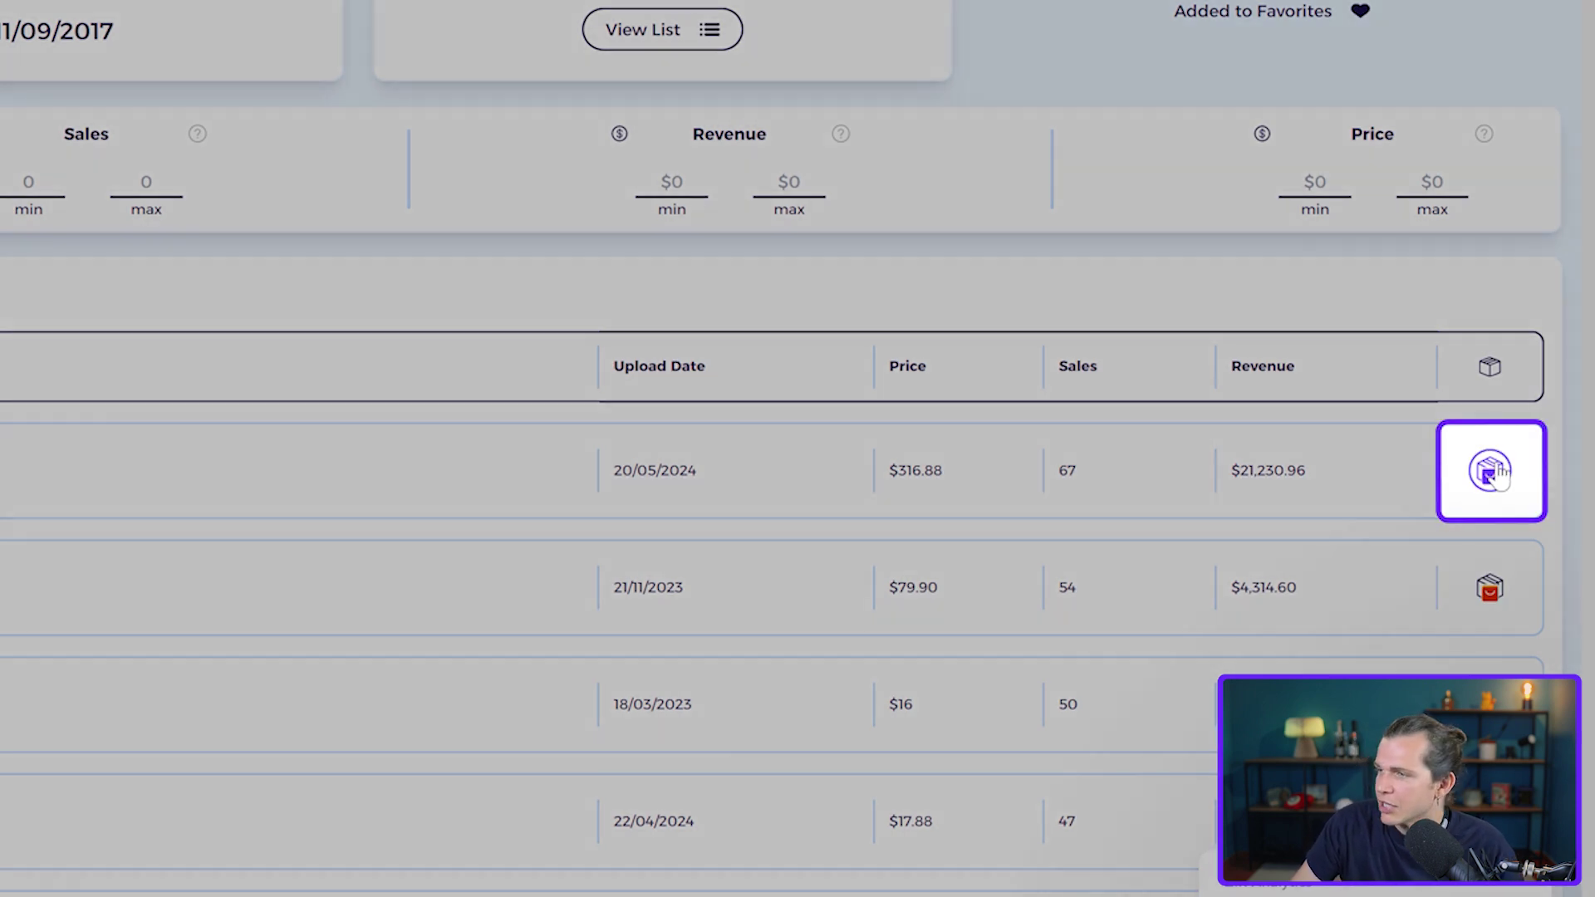
Bring up similar AliExpress products for the foldable shoe cabinet.
click(1495, 474)
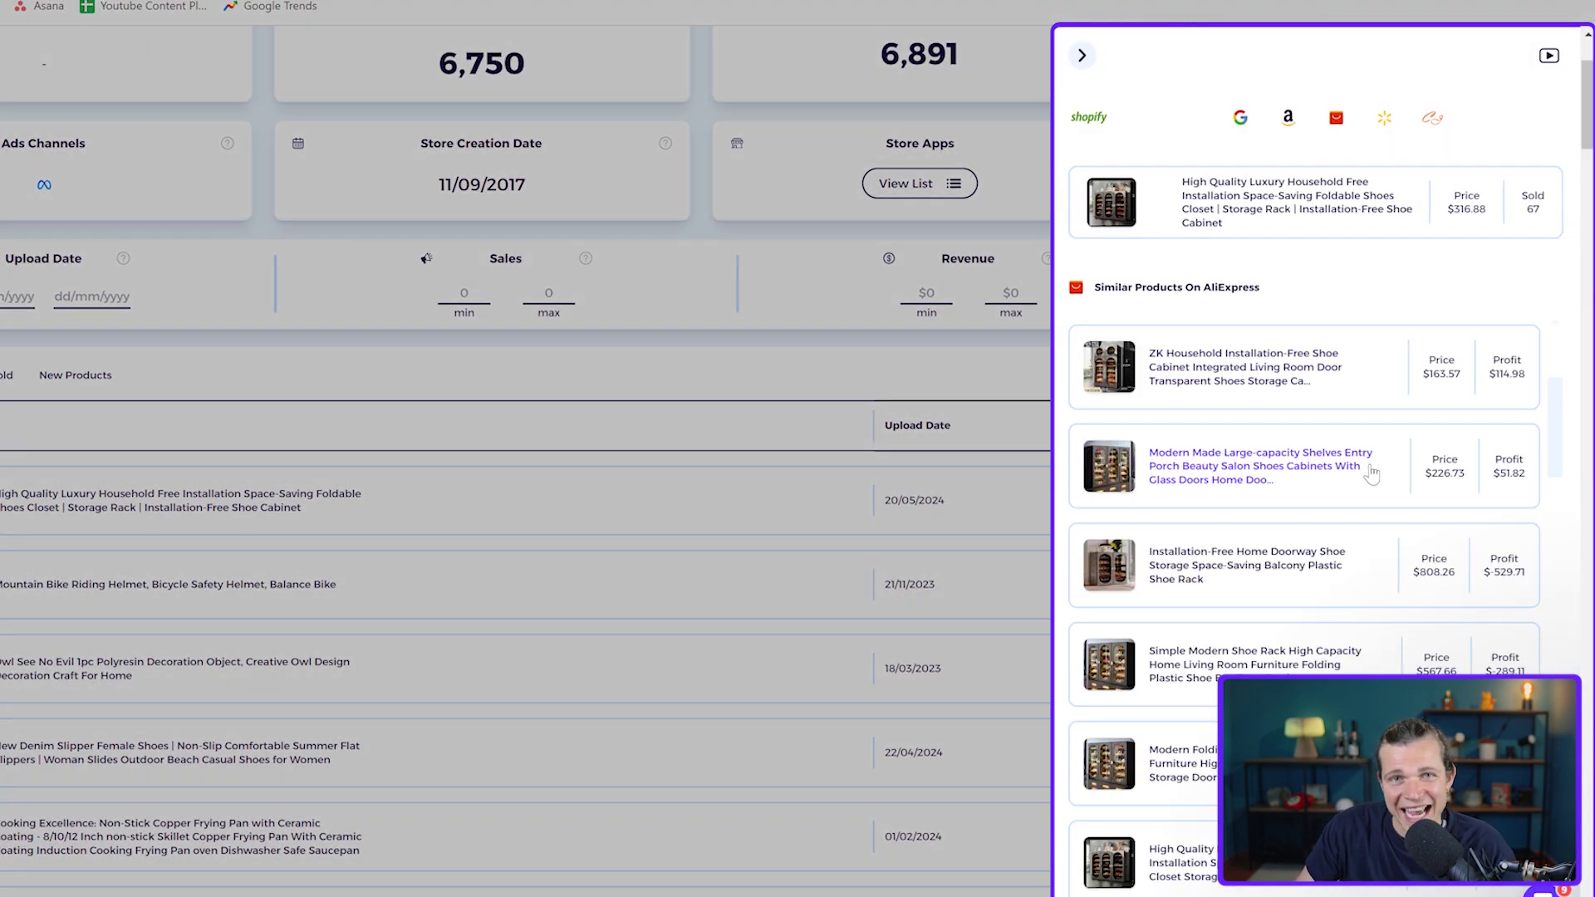
scroll(1370, 471, up, 1)
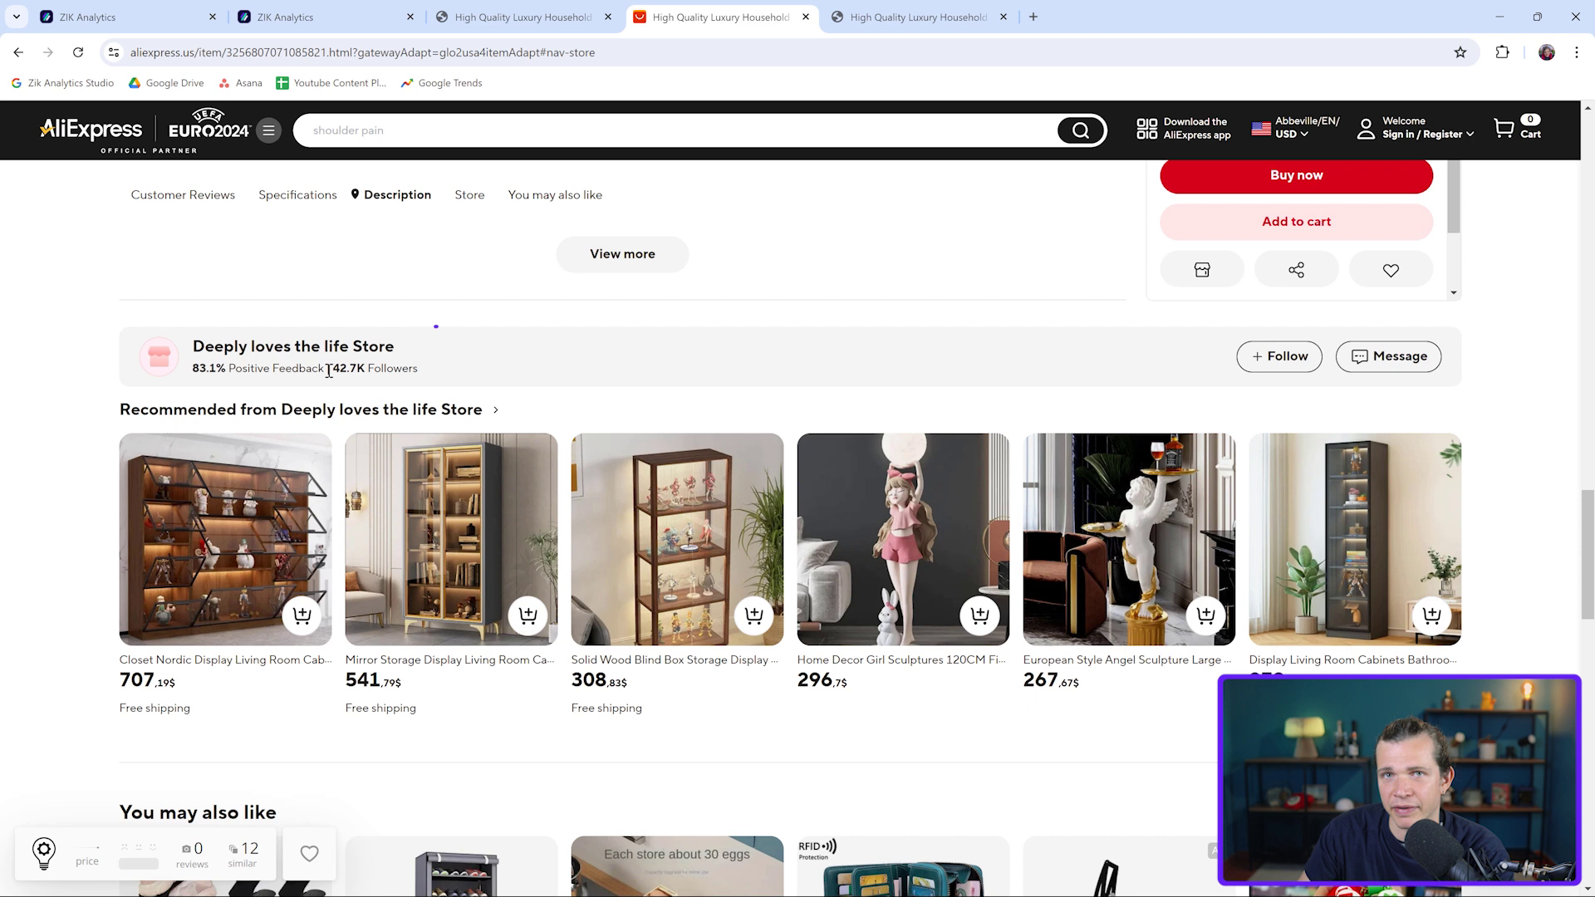
Go back from the #nav-store anchor to the shoe cabinet listing.
key(alt+Left)
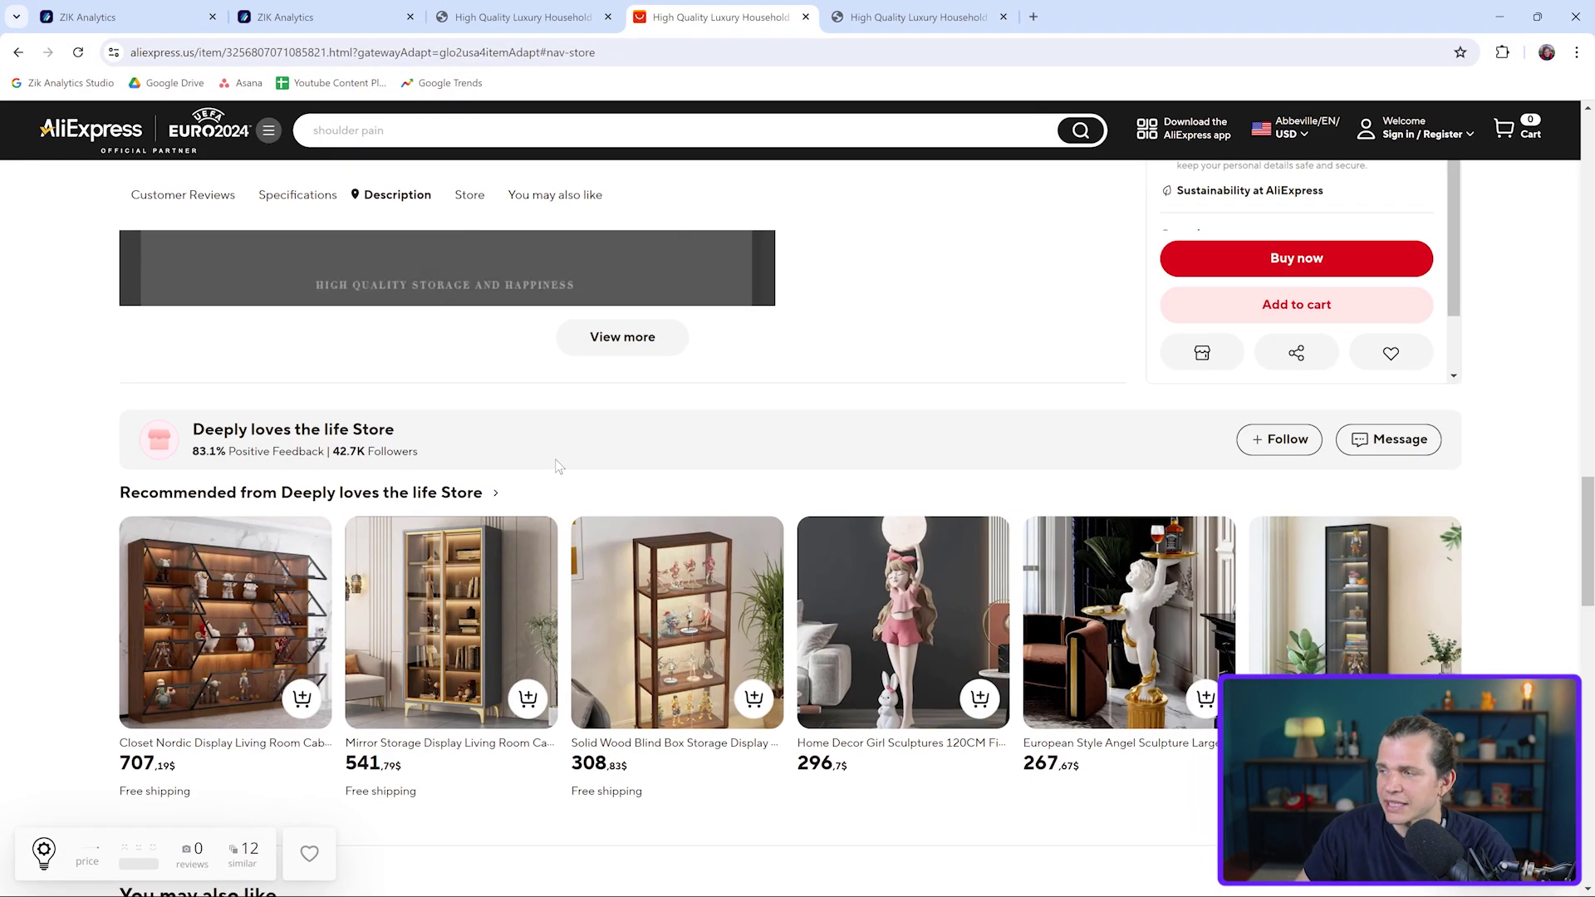
scroll(557, 466, up, 2)
scroll(558, 467, up, 10)
scroll(557, 466, up, 5)
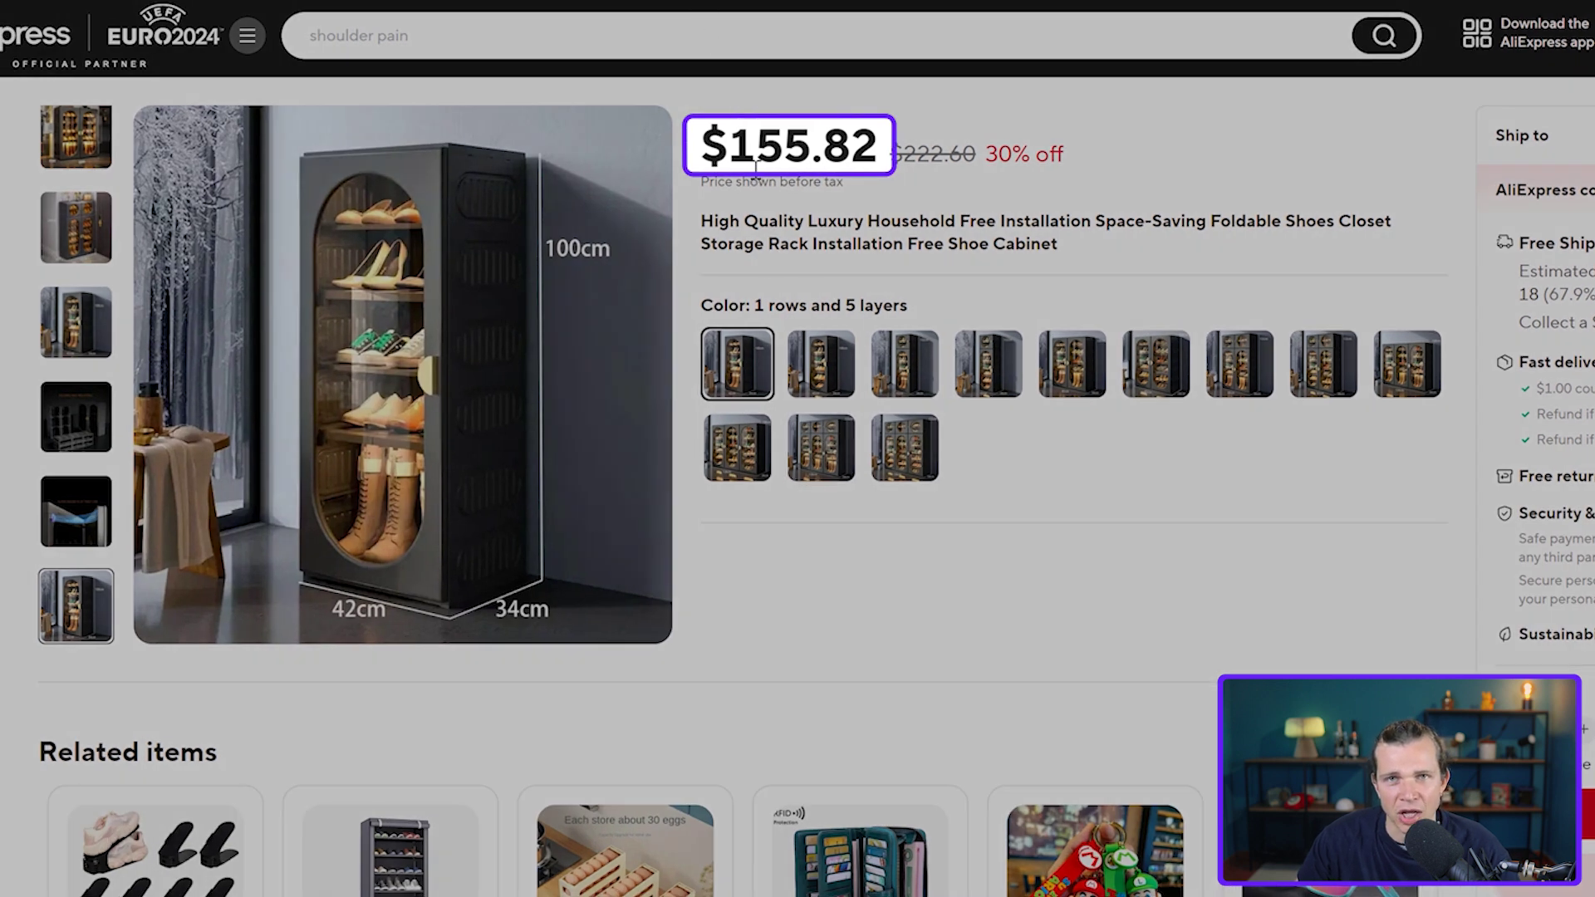
drag(743, 152, 880, 160)
drag(879, 243, 871, 245)
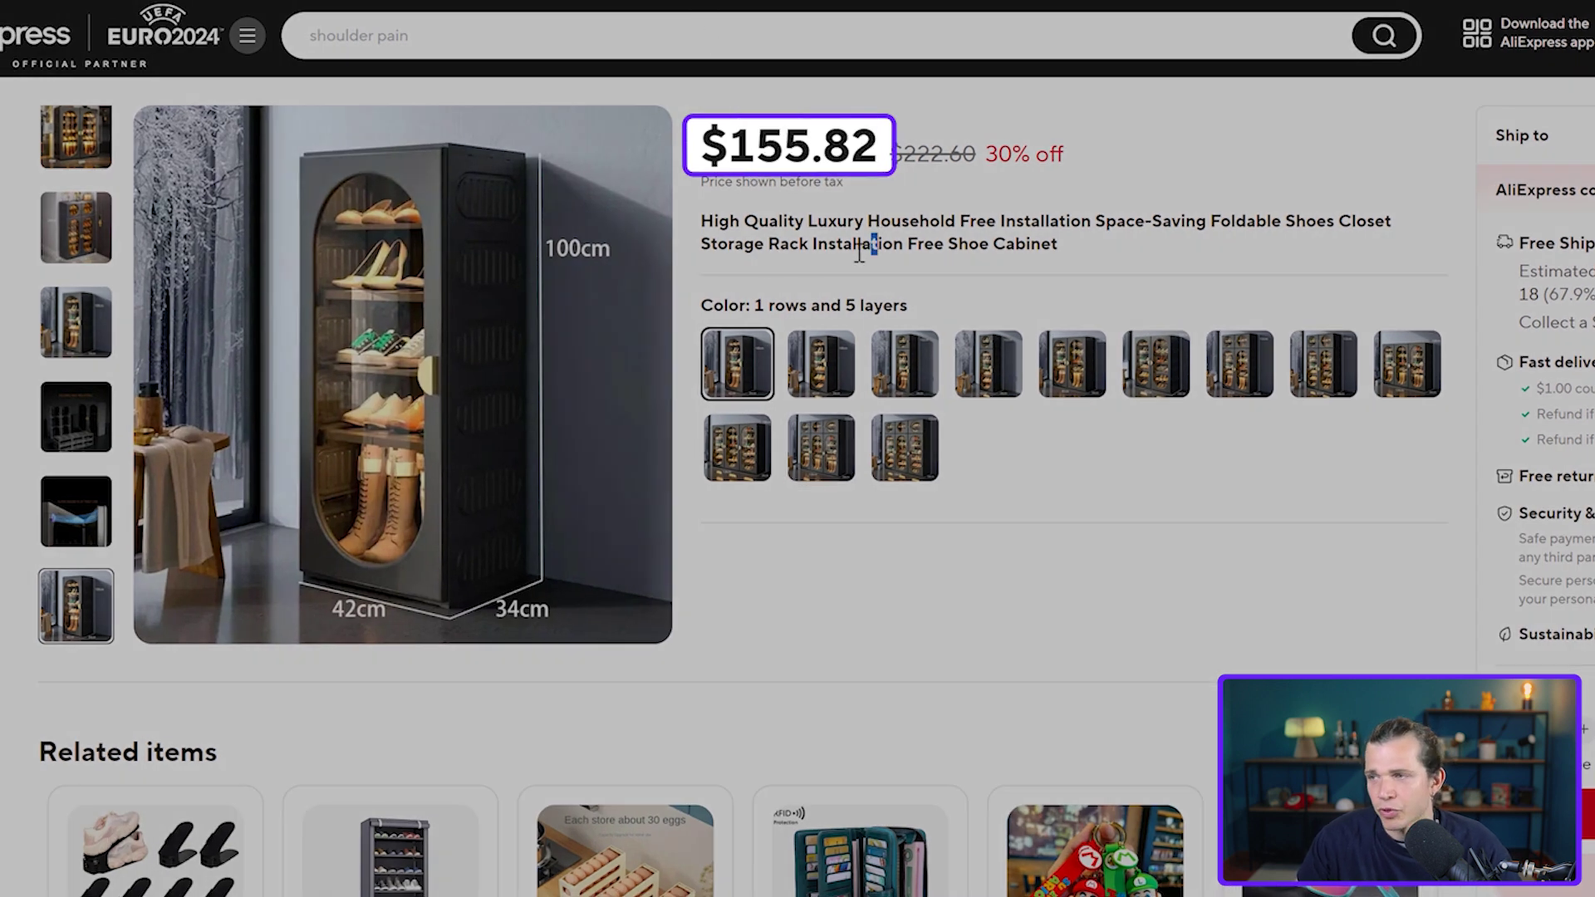
scroll(719, 209, down, 2)
scroll(720, 209, up, 2)
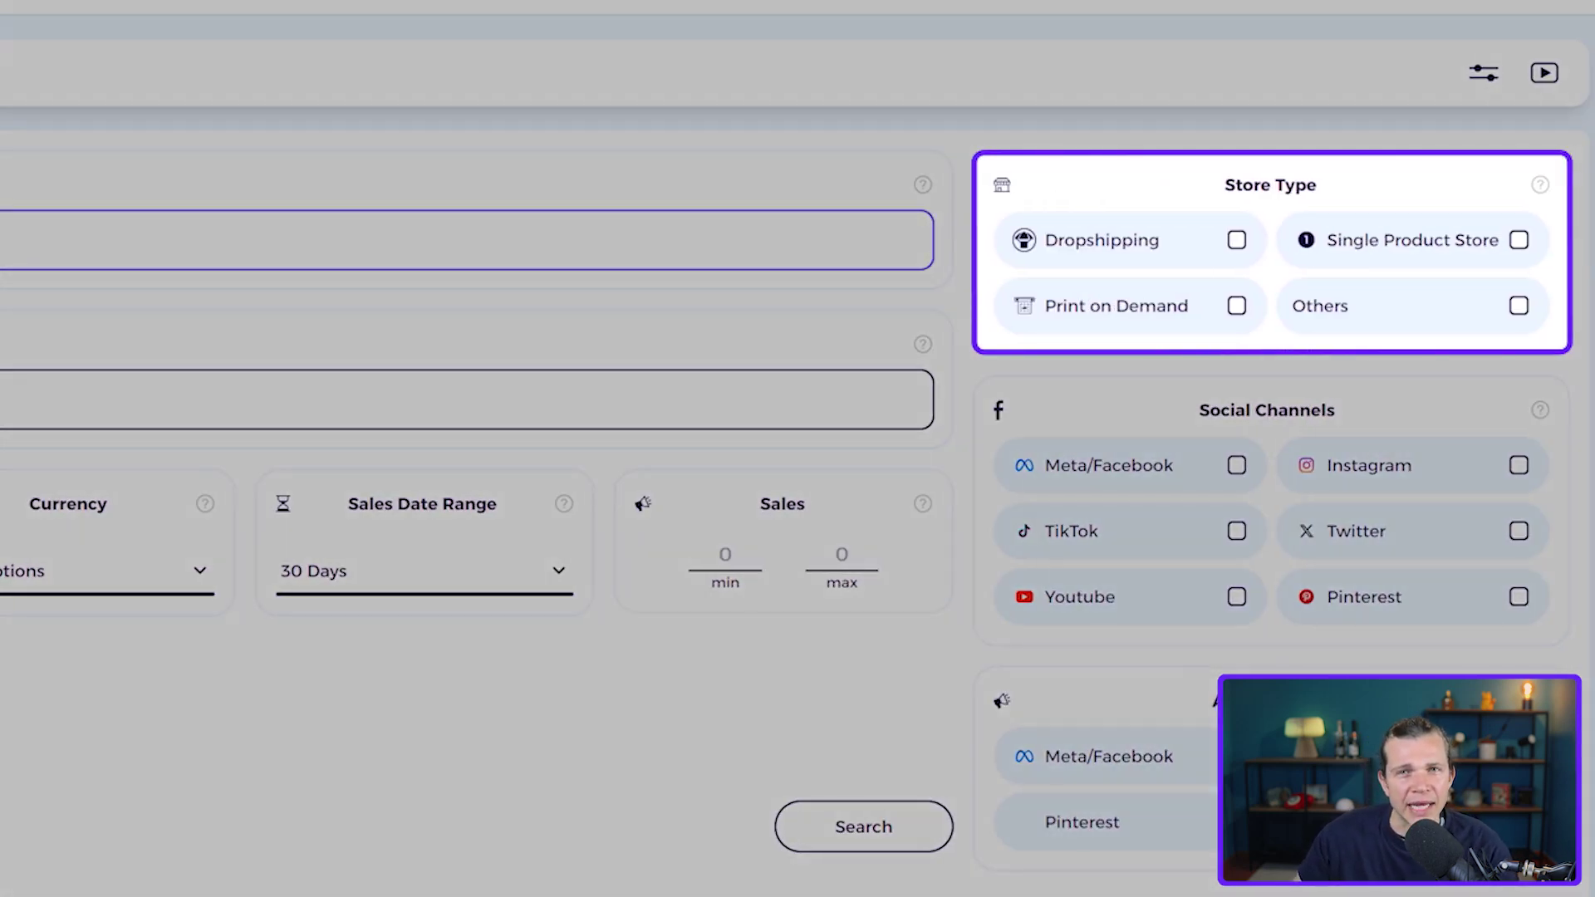
Search Store Finder for single-product stores matching 'wallet'.
click(1331, 263)
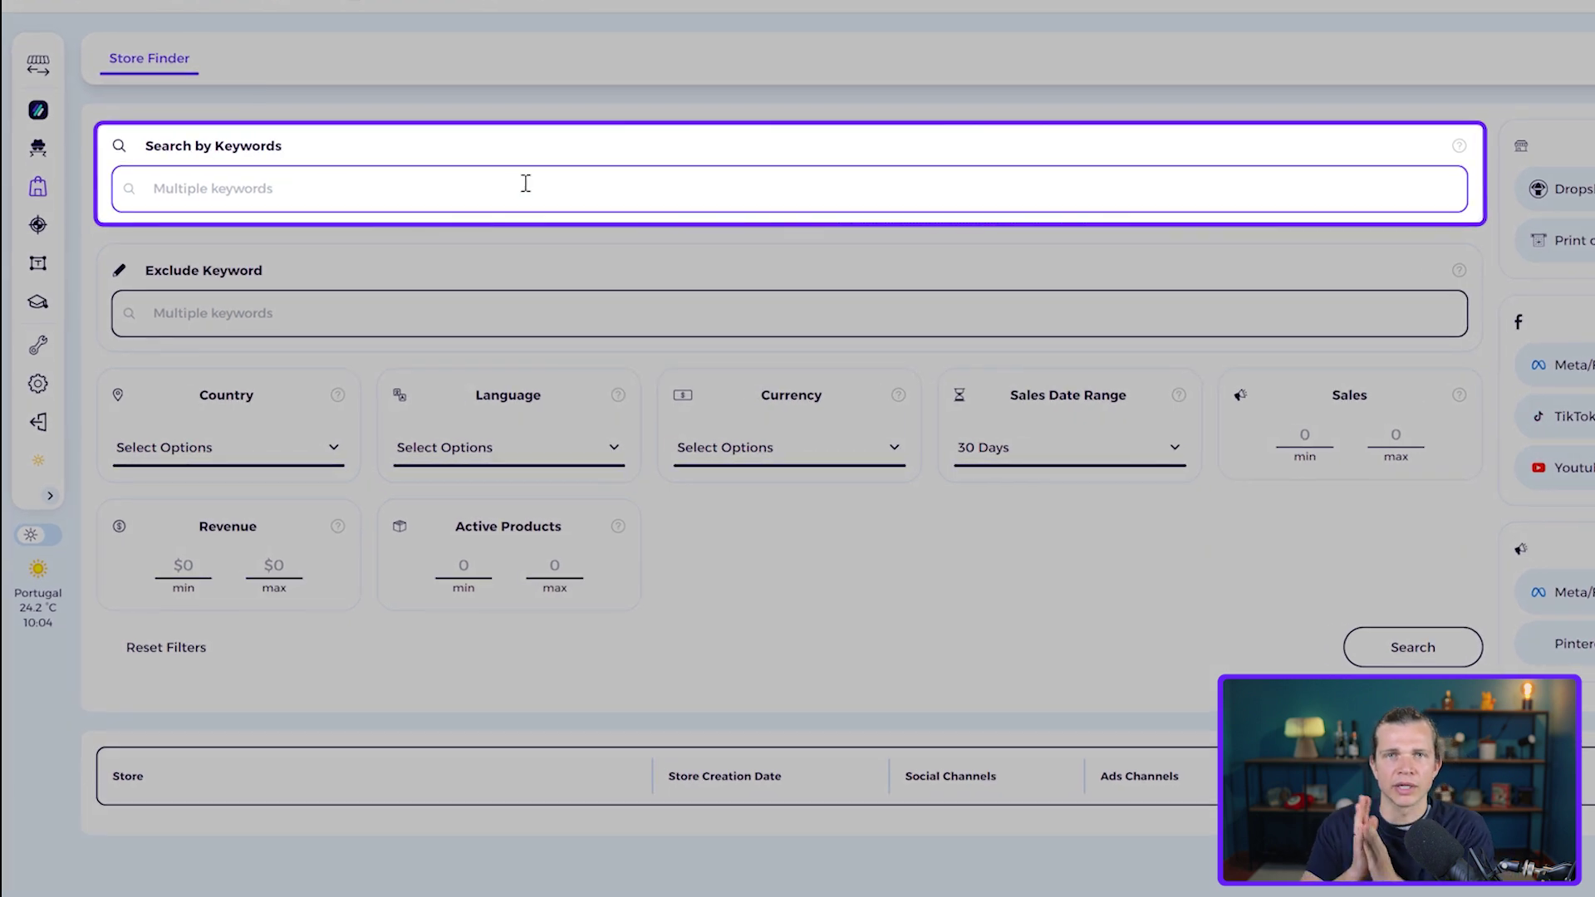
click(516, 189)
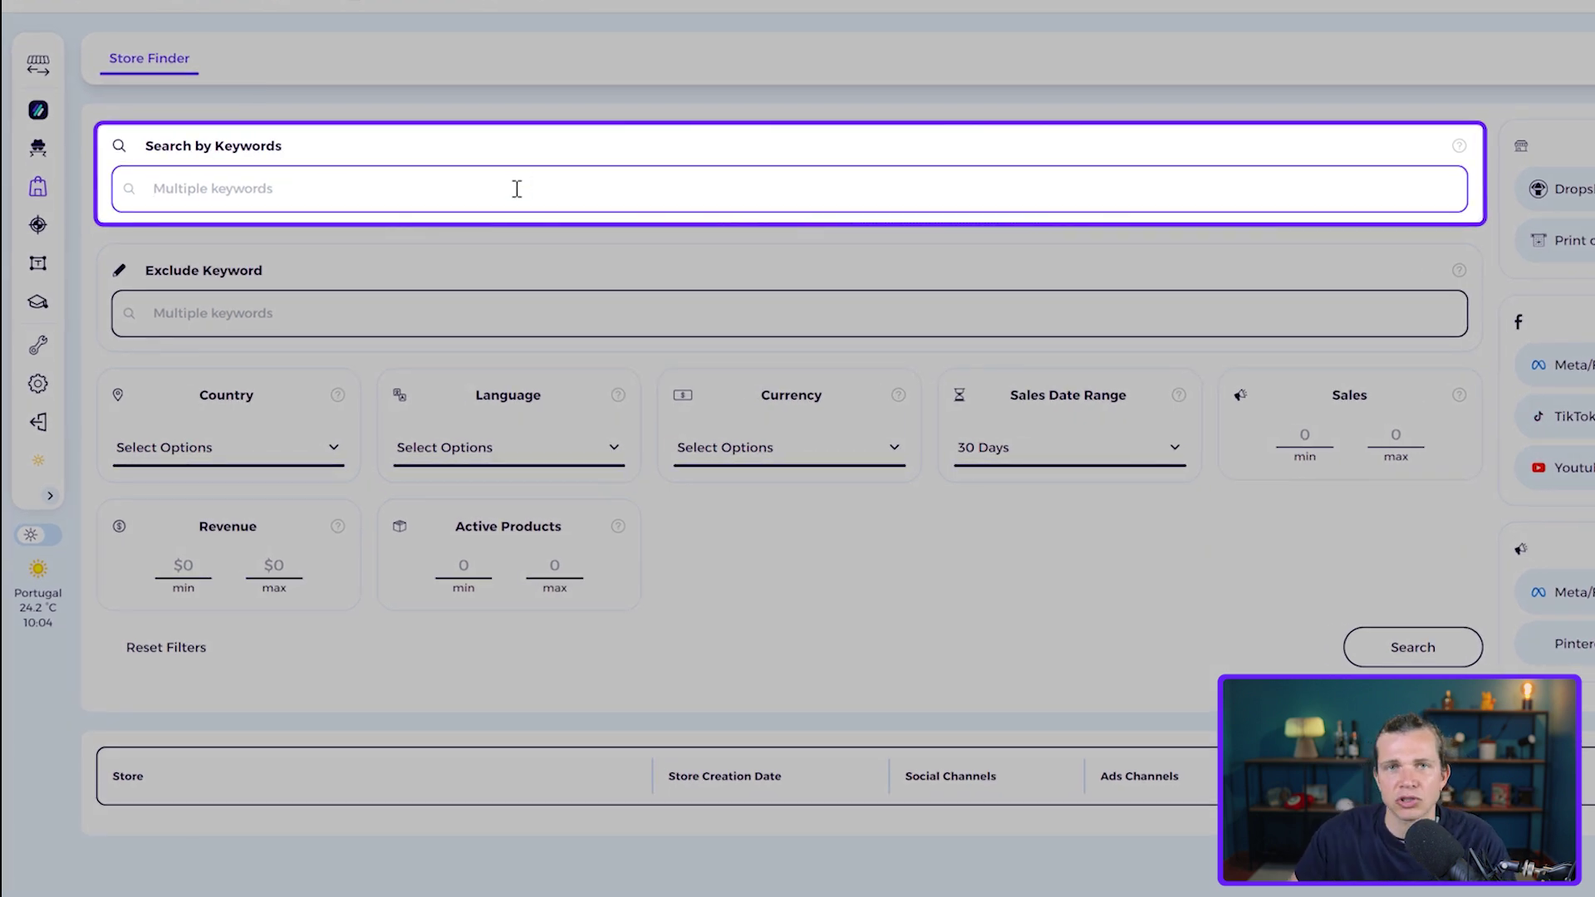
text(wallet)
click(1520, 167)
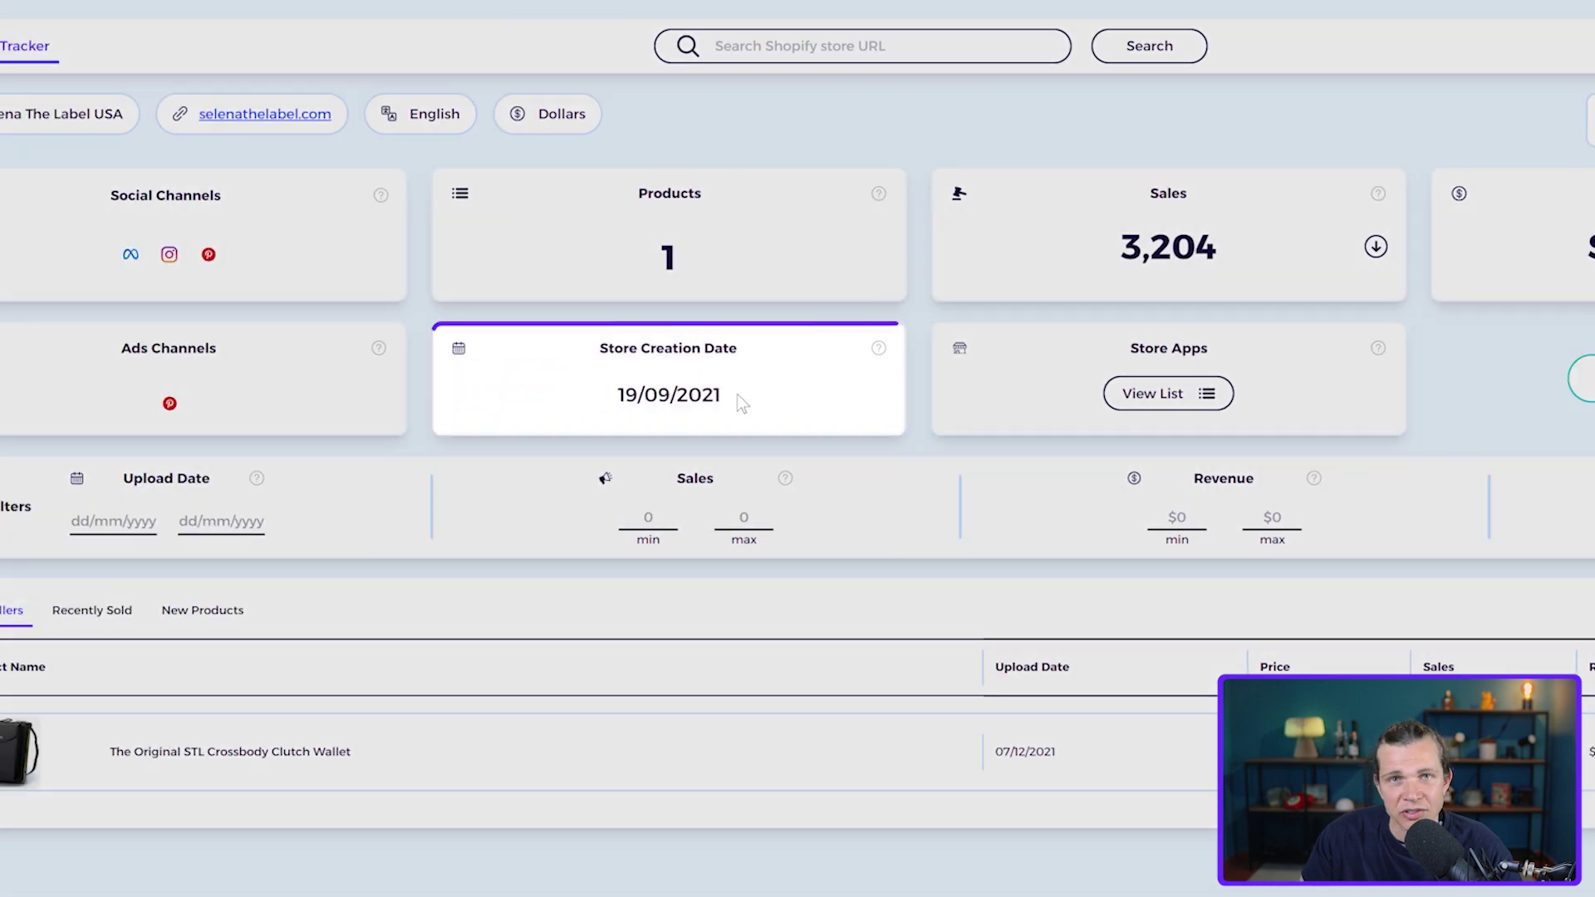
Note the 2021 creation date and open Selena The Label's social channels in new tabs.
drag(834, 396, 798, 399)
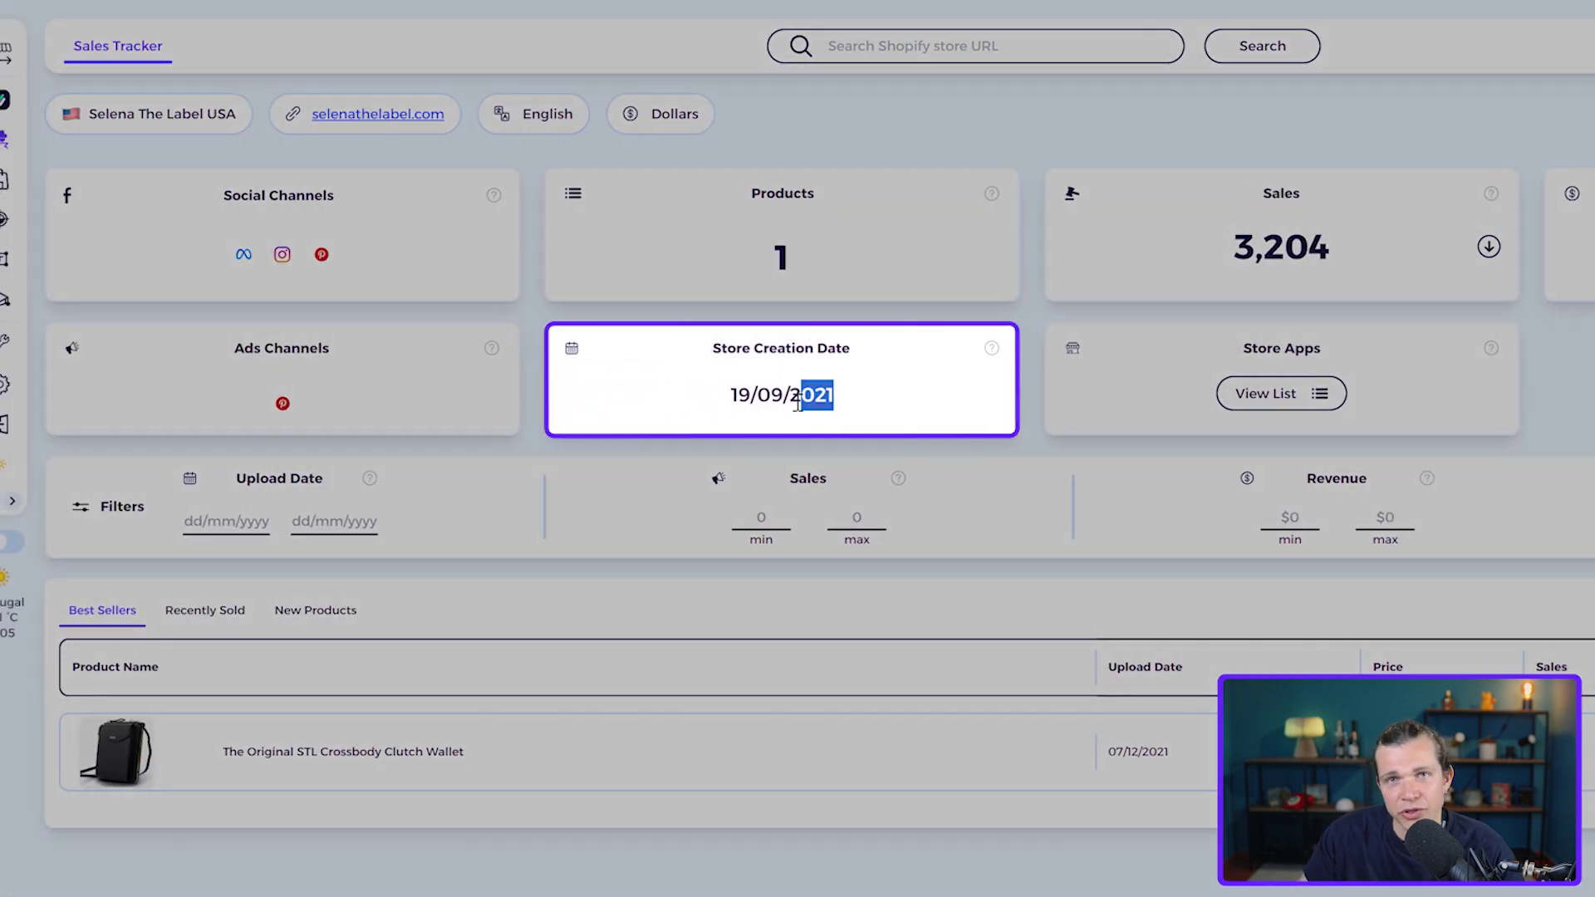
click(789, 405)
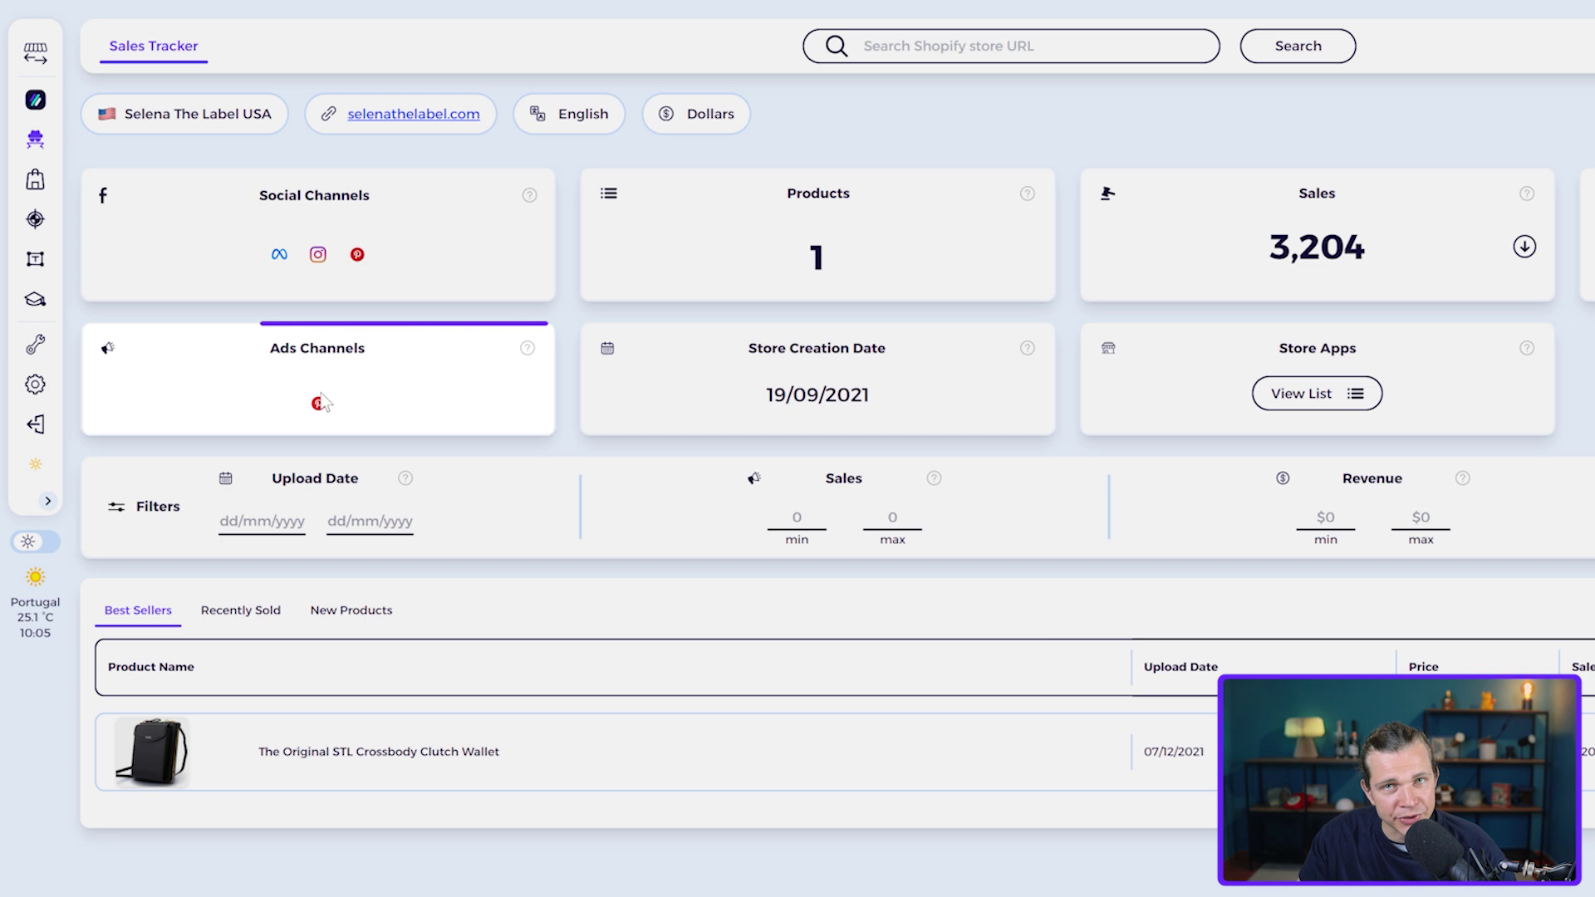
triple_click(324, 402)
click(323, 402)
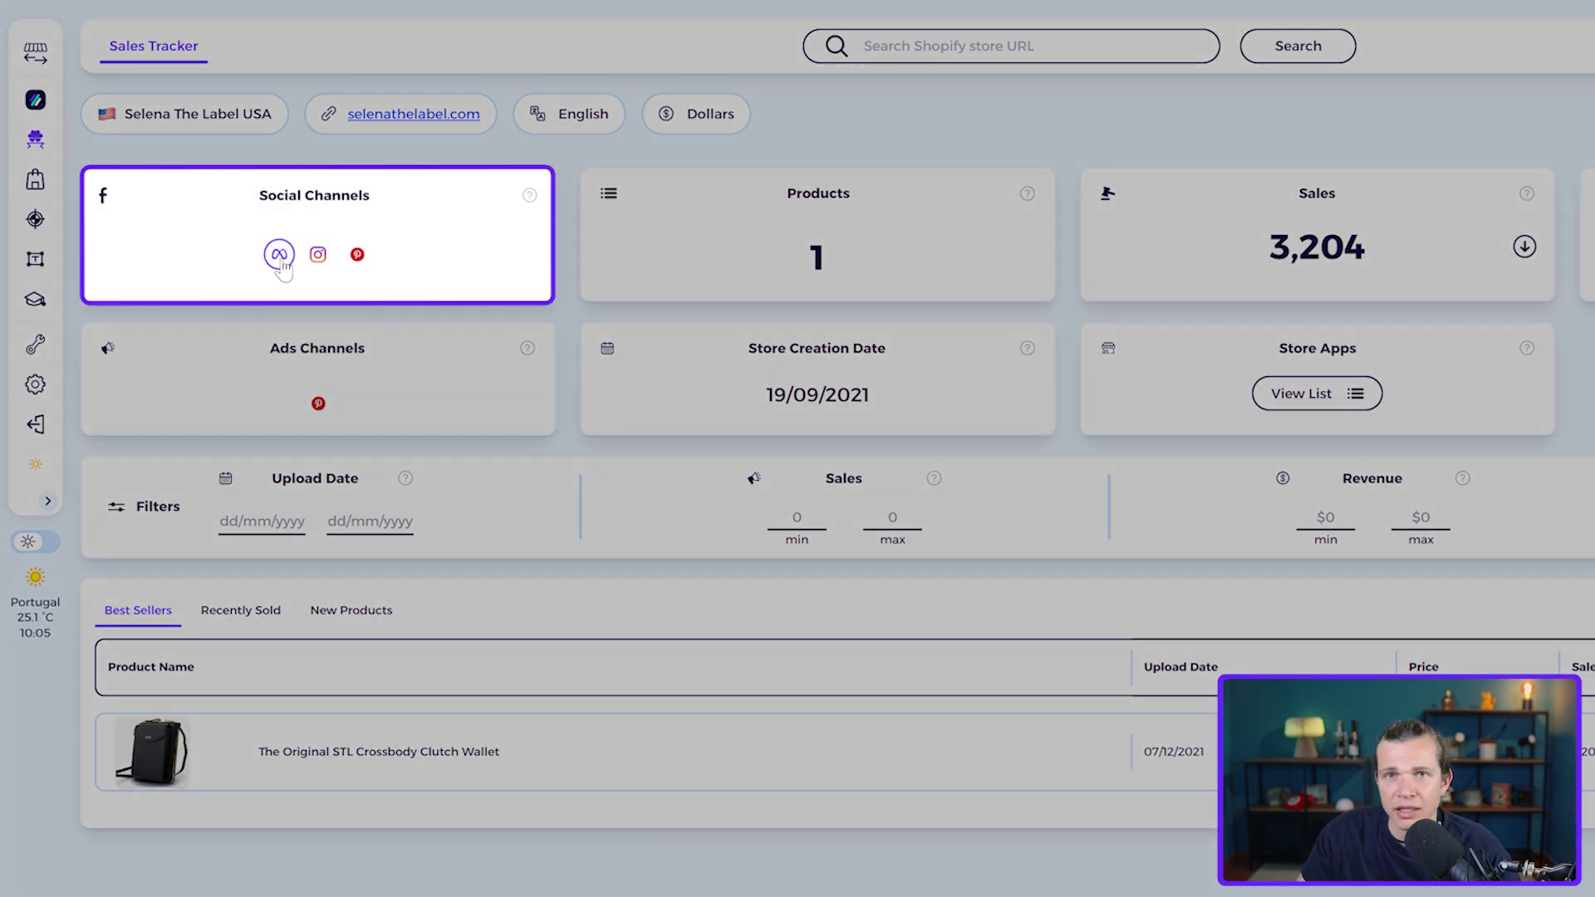
right_click(317, 259)
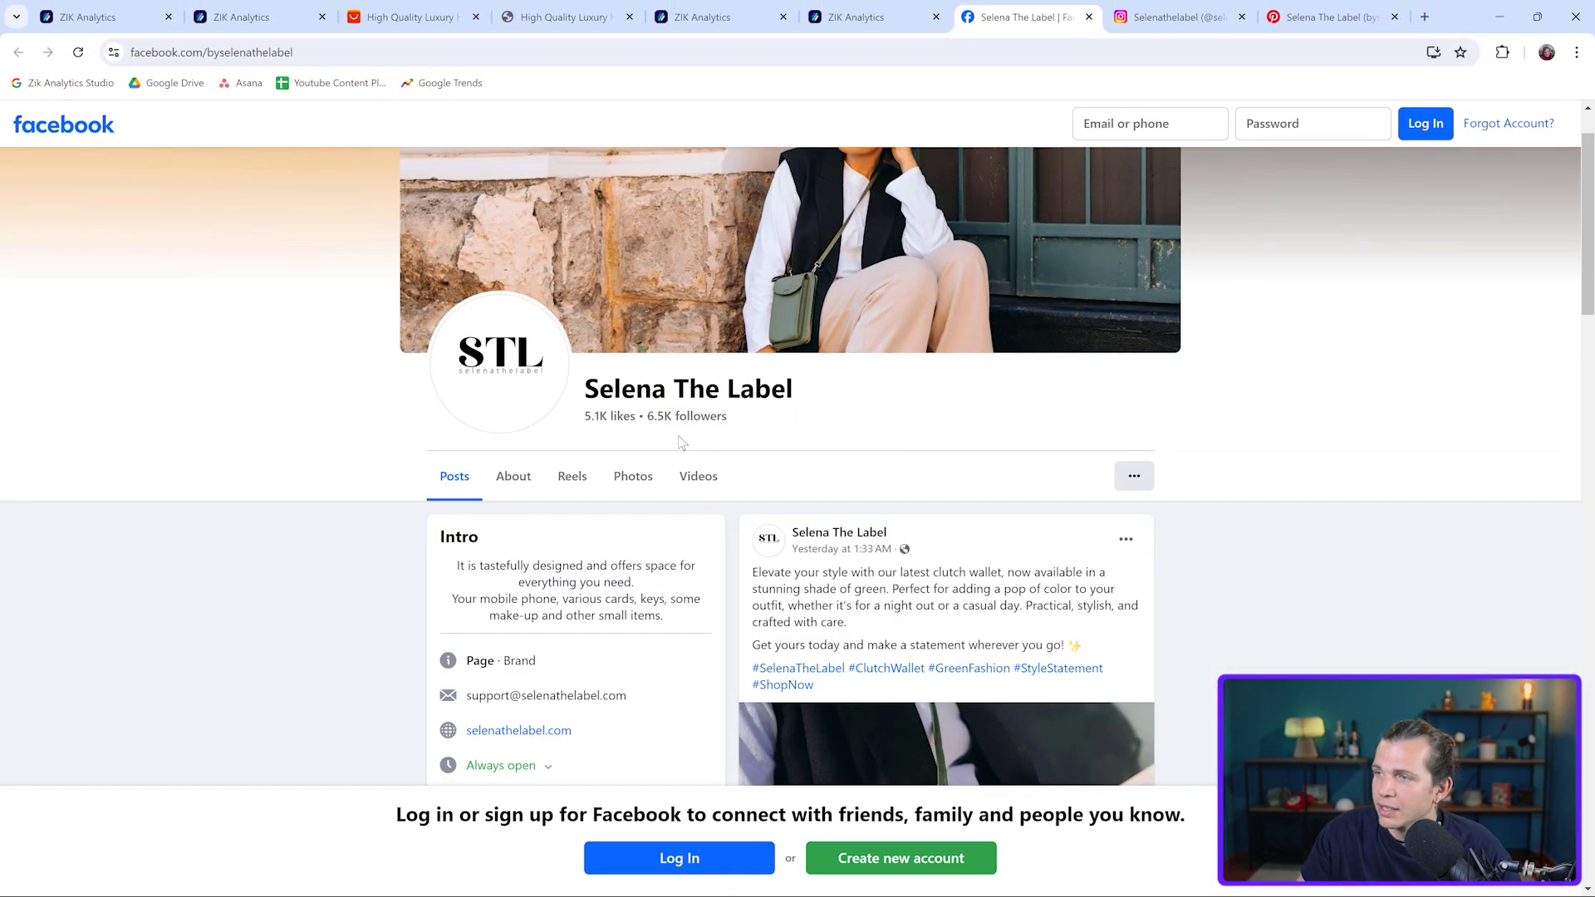
Check the Instagram (2,589 followers) and Pinterest (2k) profiles, then return to the tracker.
click(1157, 18)
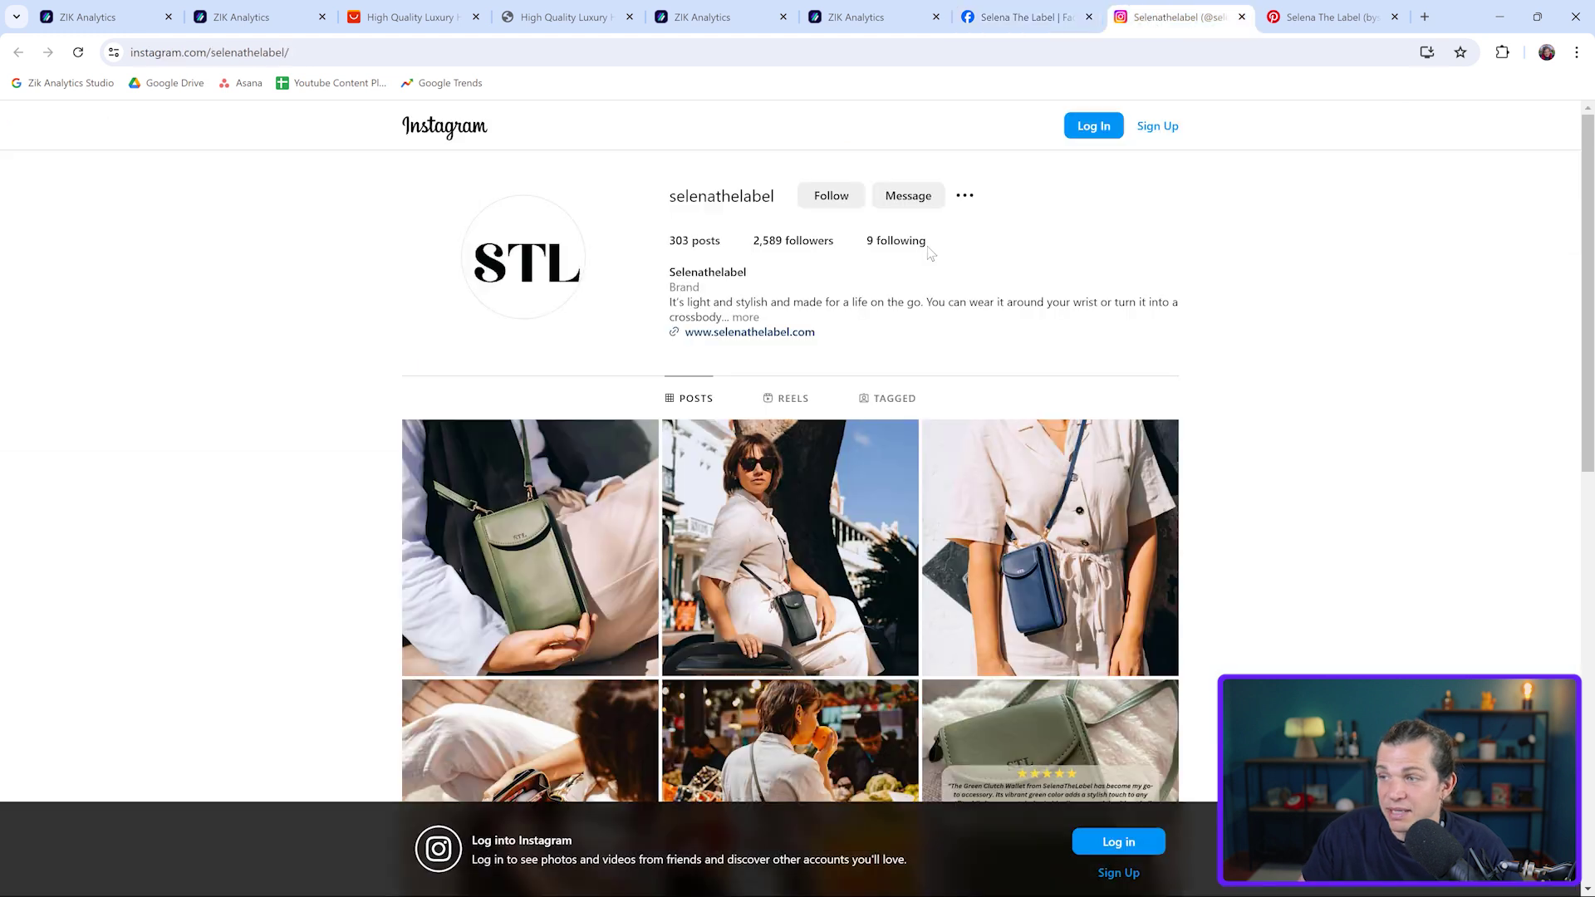
key(ctrl+Tab)
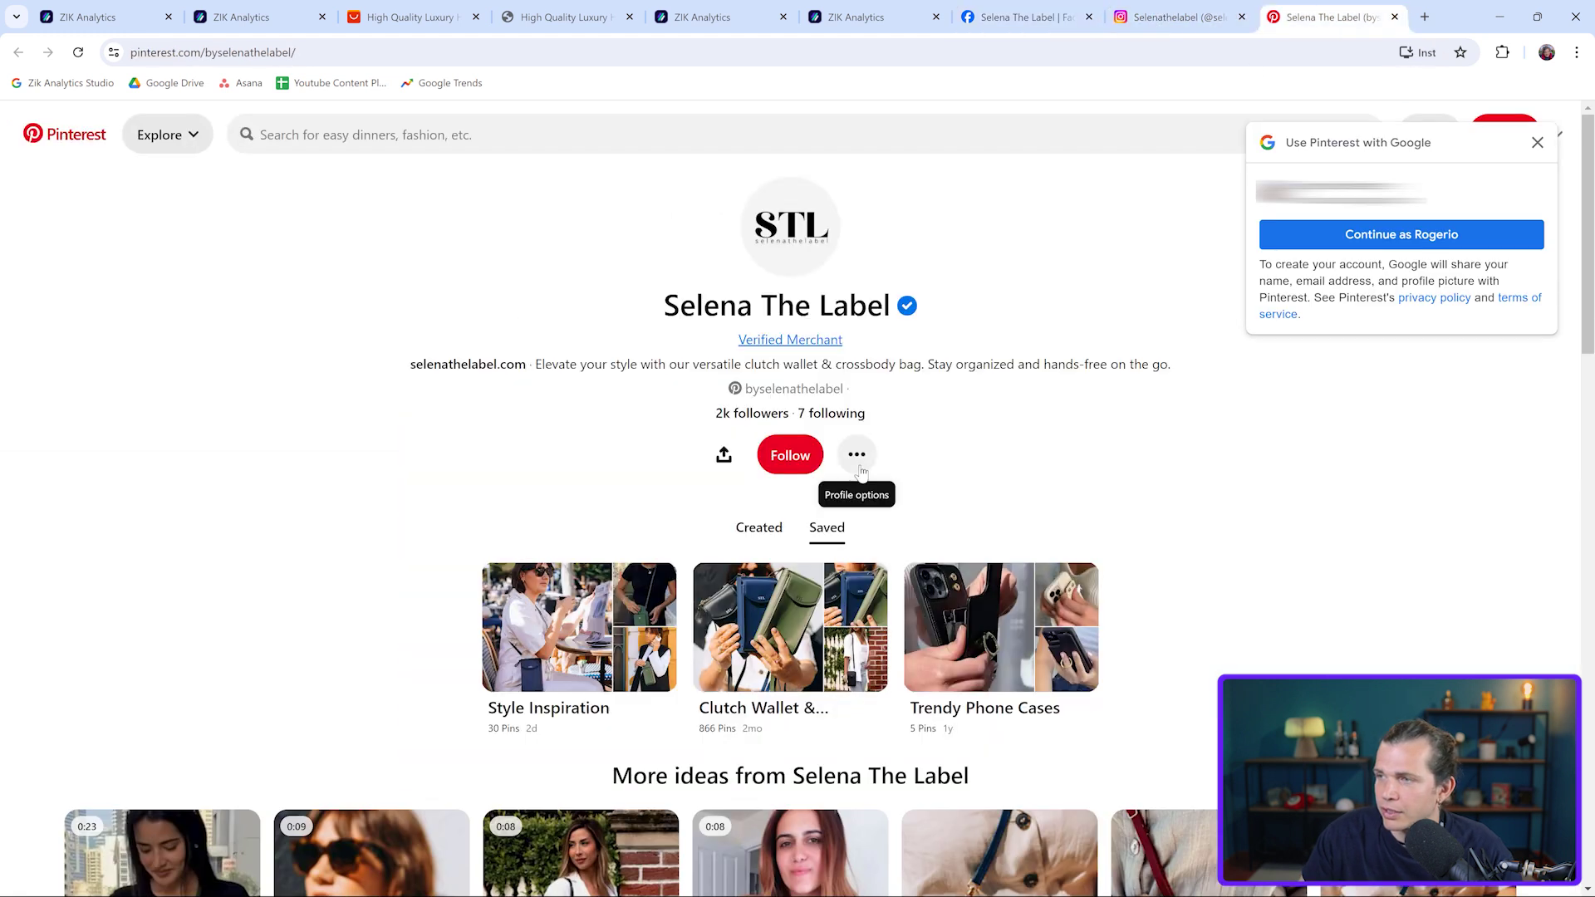
key(ctrl+shift+Tab)
key(ctrl+shift+Tab)
key(ctrl+shift+Tab)
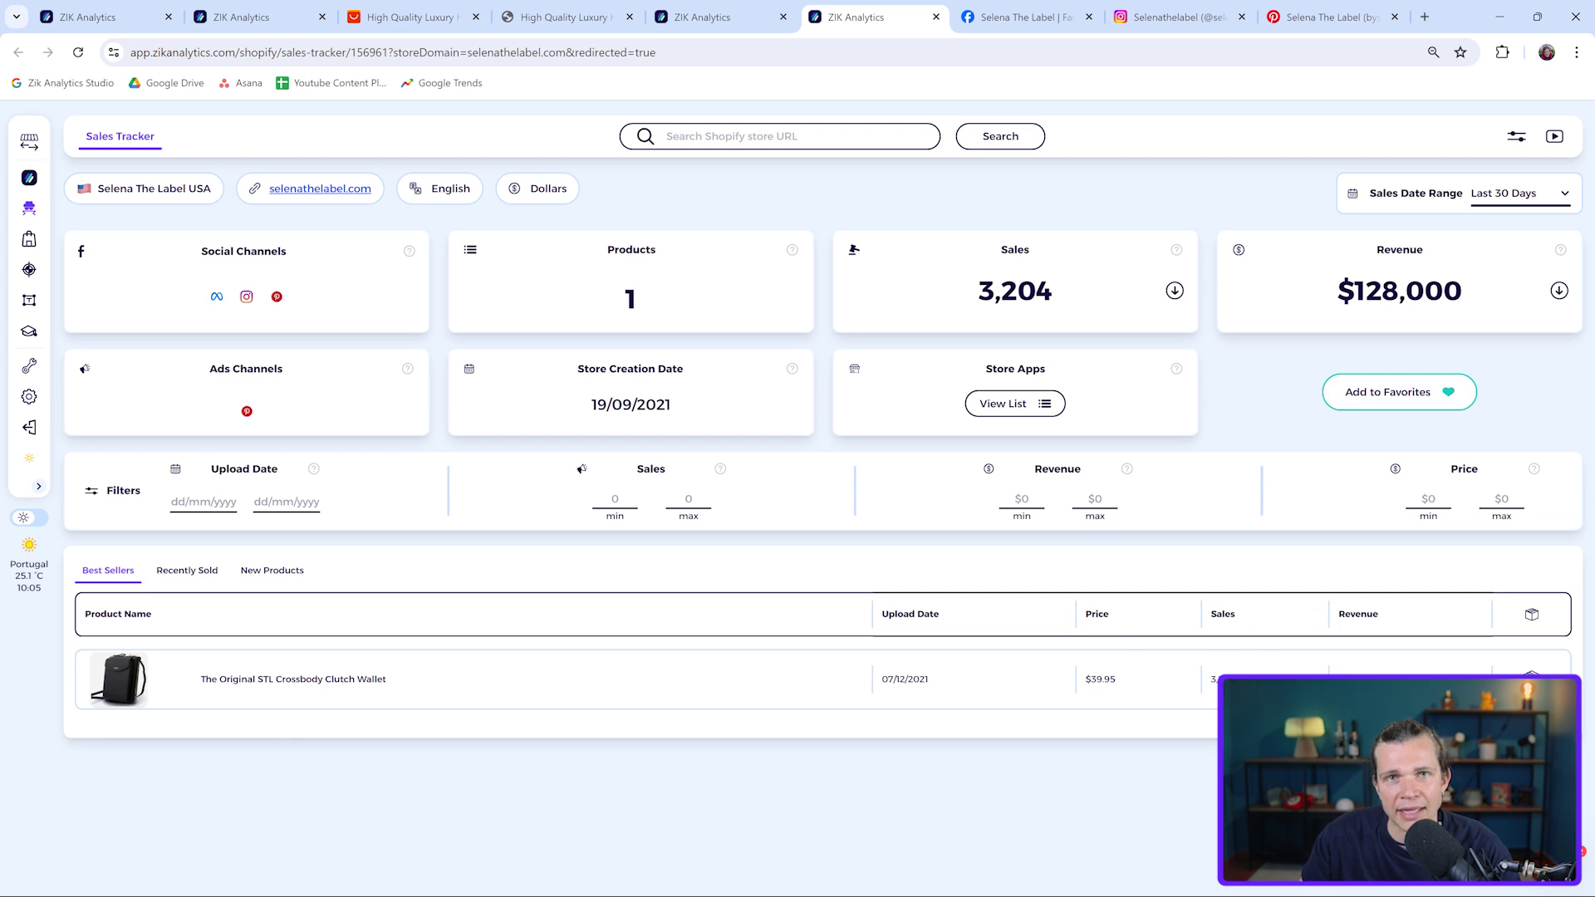
List the clutch wallet's AliExpress lookalikes and open the PU Luxury Handbags supplier ($0.99, $30.84 profit).
click(1531, 679)
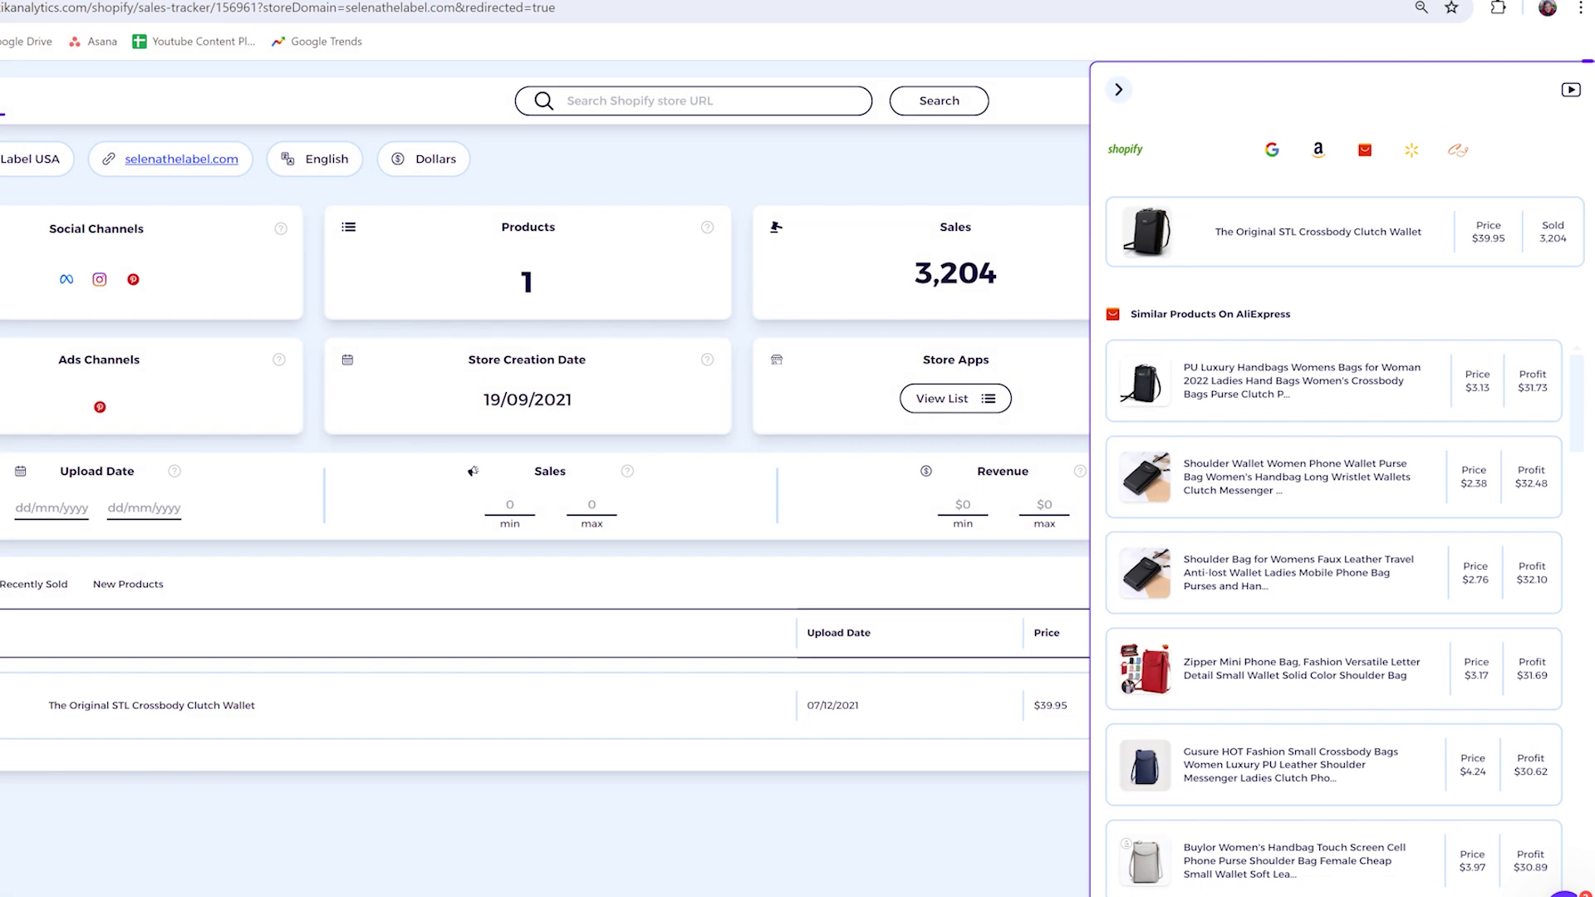
click(1197, 368)
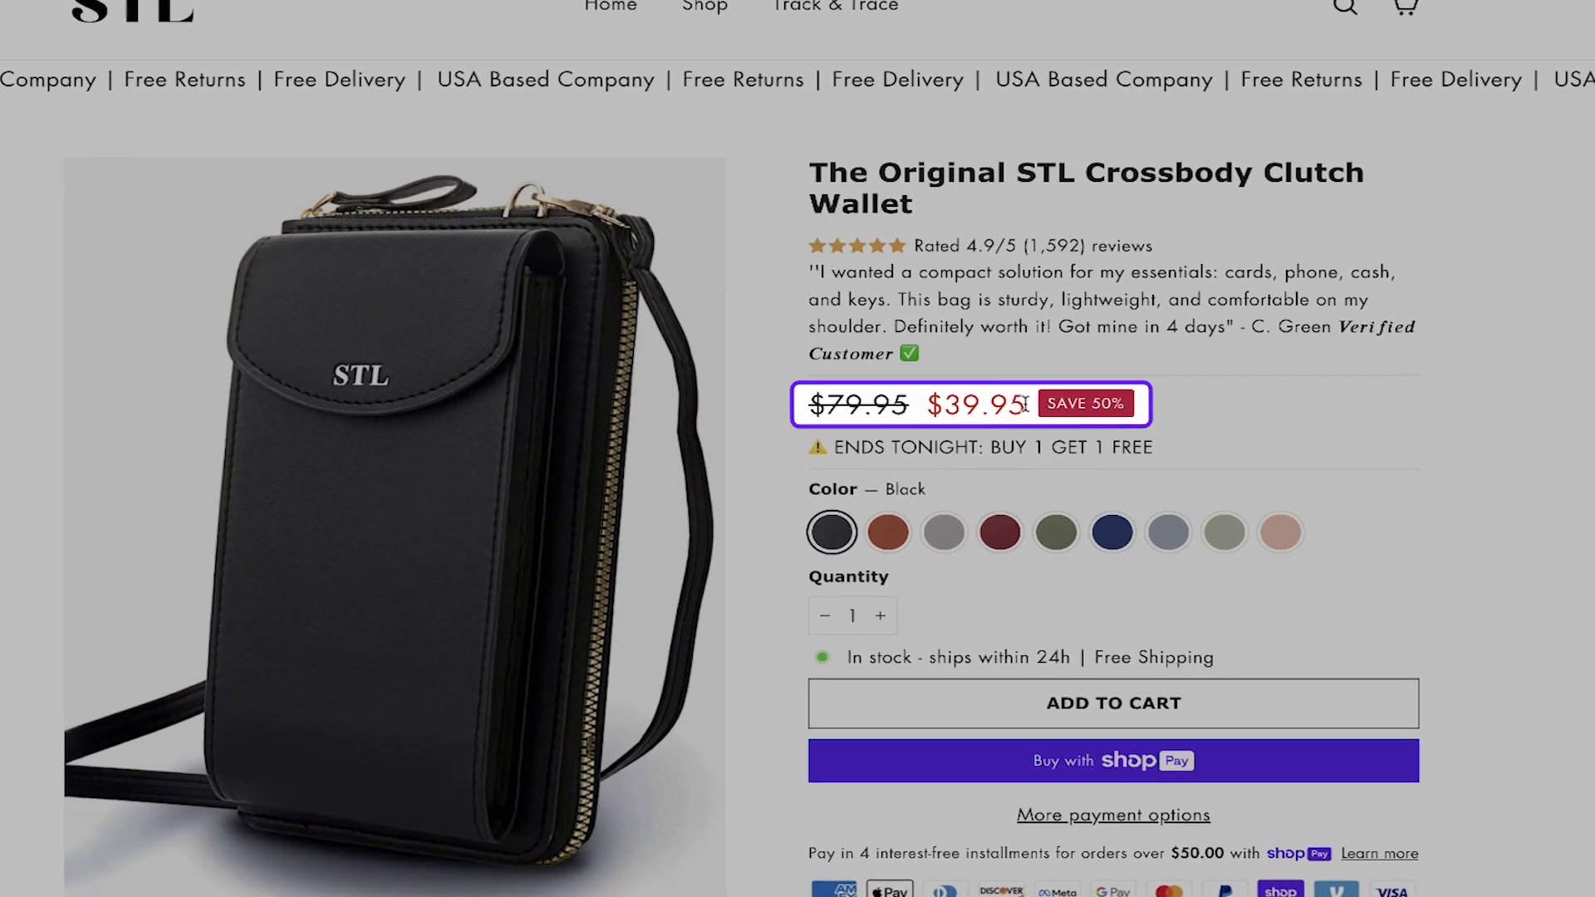
drag(1032, 483, 979, 483)
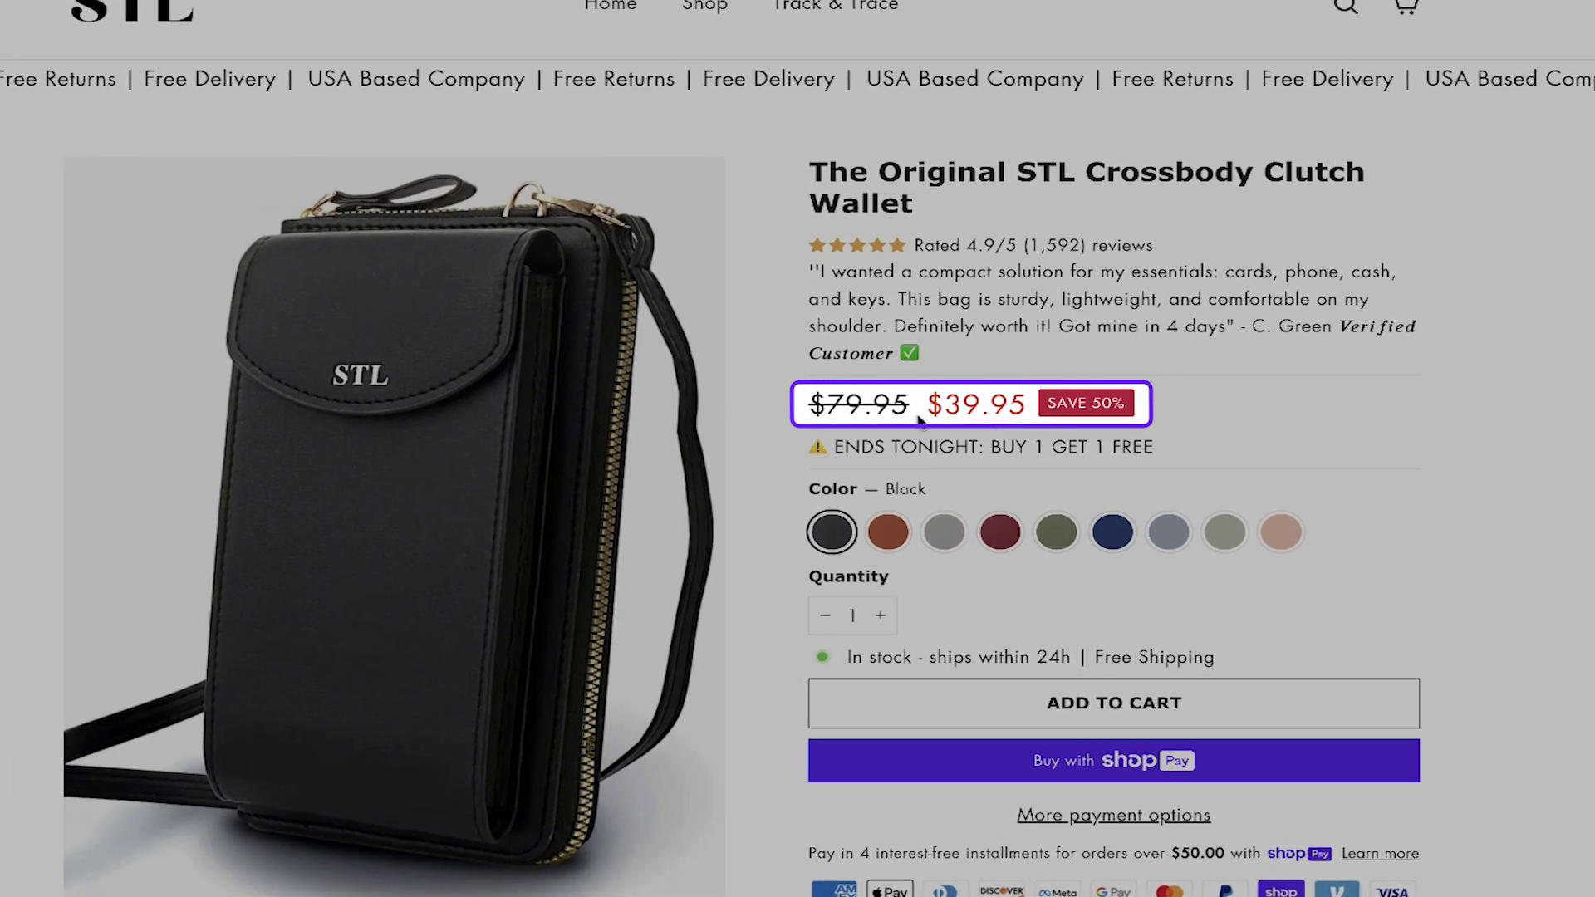